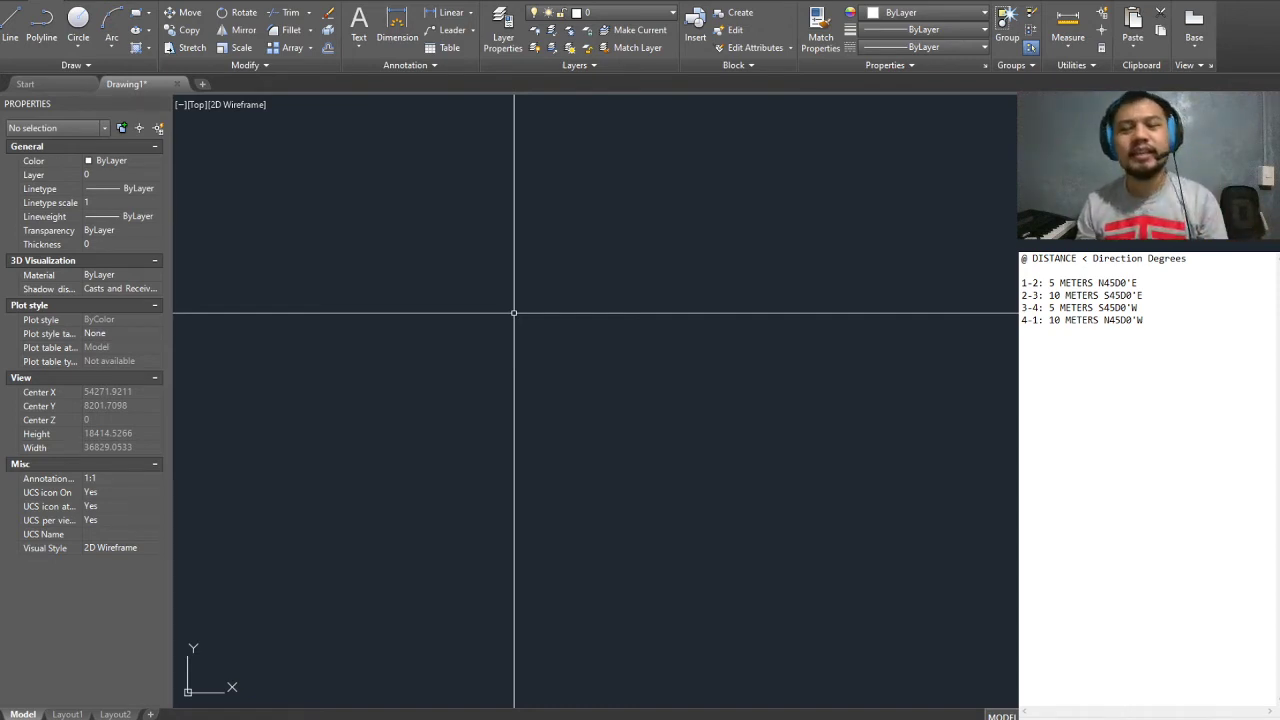
{"action": "left_click", "coordinate": [837, 303]}
{"action": "left_click", "coordinate": [670, 387]}
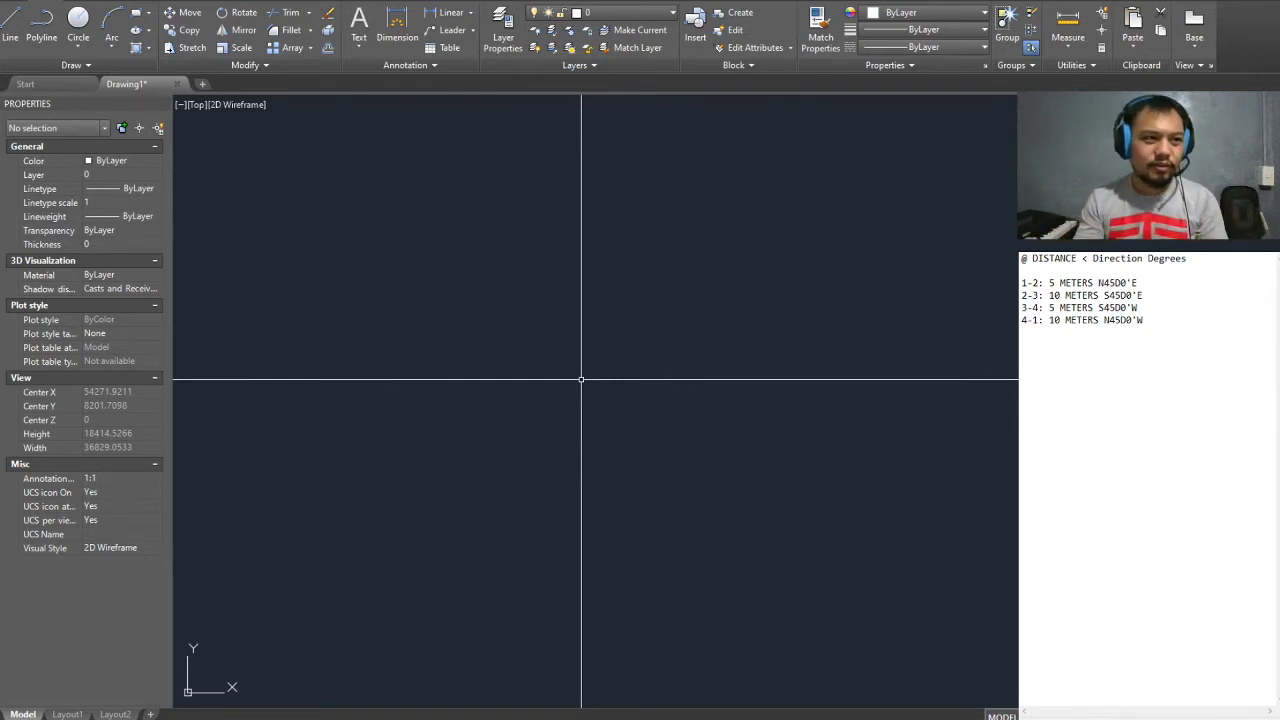
{"action": "left_click", "coordinate": [848, 303]}
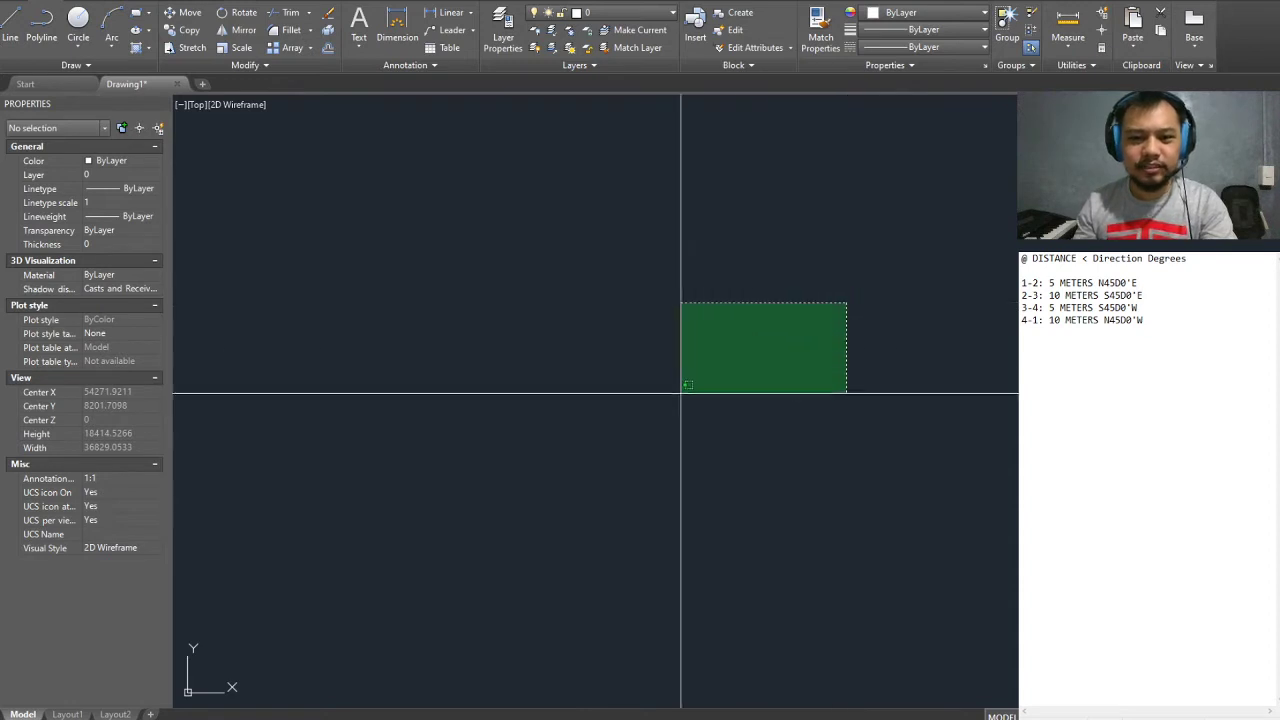
{"action": "left_click", "coordinate": [655, 398]}
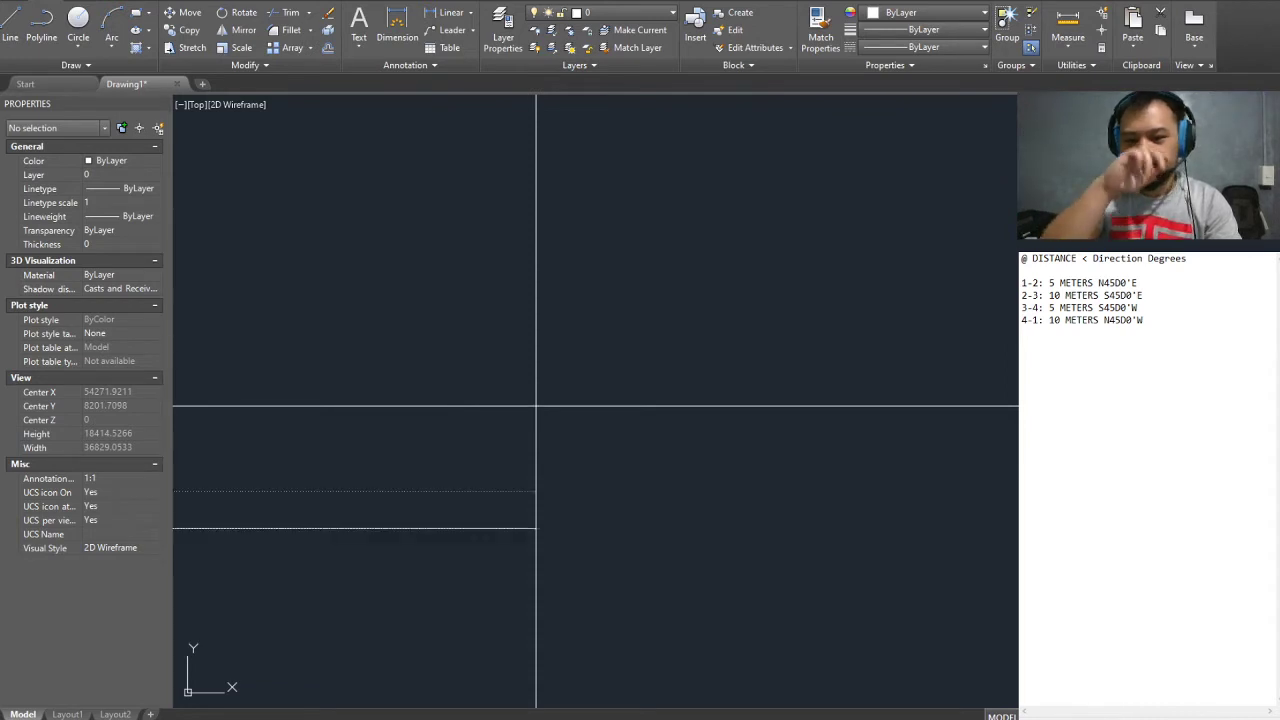
- Start a polyline at the origin and draw side 1-2 at 5 meters, N45D0'E
{"action": "scroll", "coordinate": [536, 406], "scroll_direction": "down", "scroll_amount": 3}
{"action": "scroll", "coordinate": [278, 457], "scroll_direction": "up", "scroll_amount": 3}
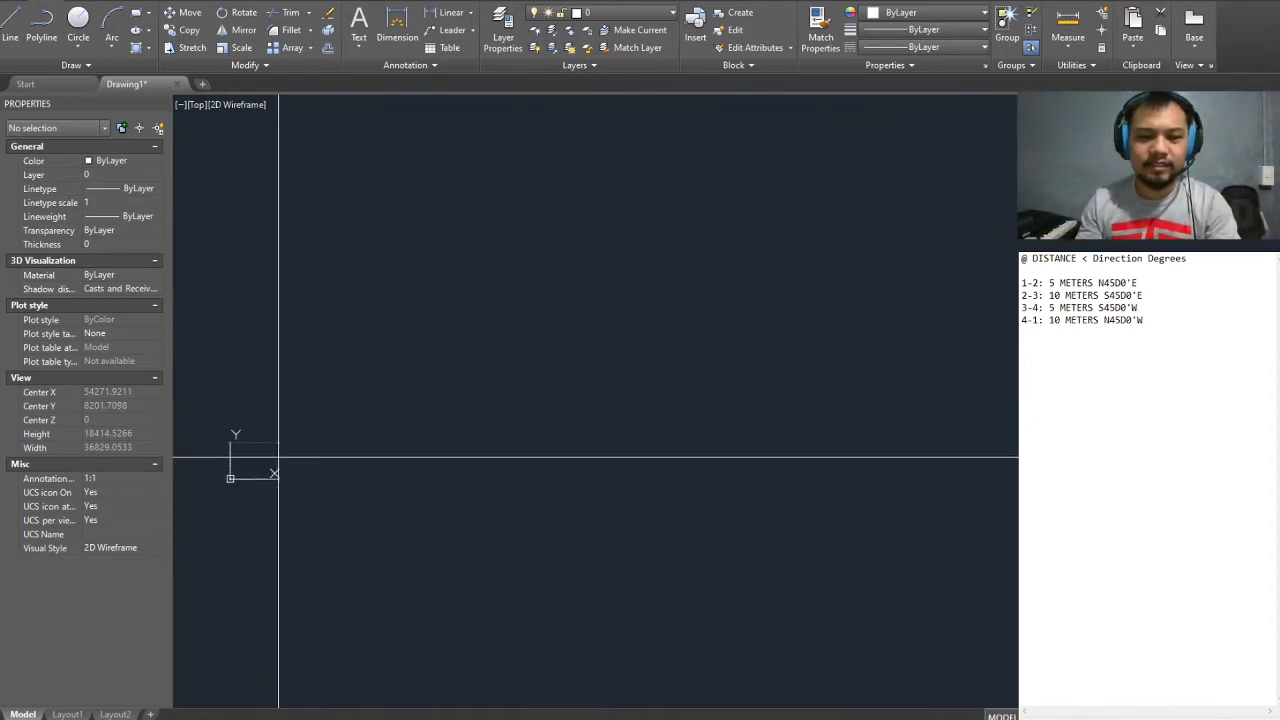
{"action": "mouse_move", "coordinate": [278, 457]}
{"action": "middle_mouse_down"}
{"action": "mouse_move", "coordinate": [431, 380]}
{"action": "mouse_move", "coordinate": [529, 429]}
{"action": "middle_mouse_up"}
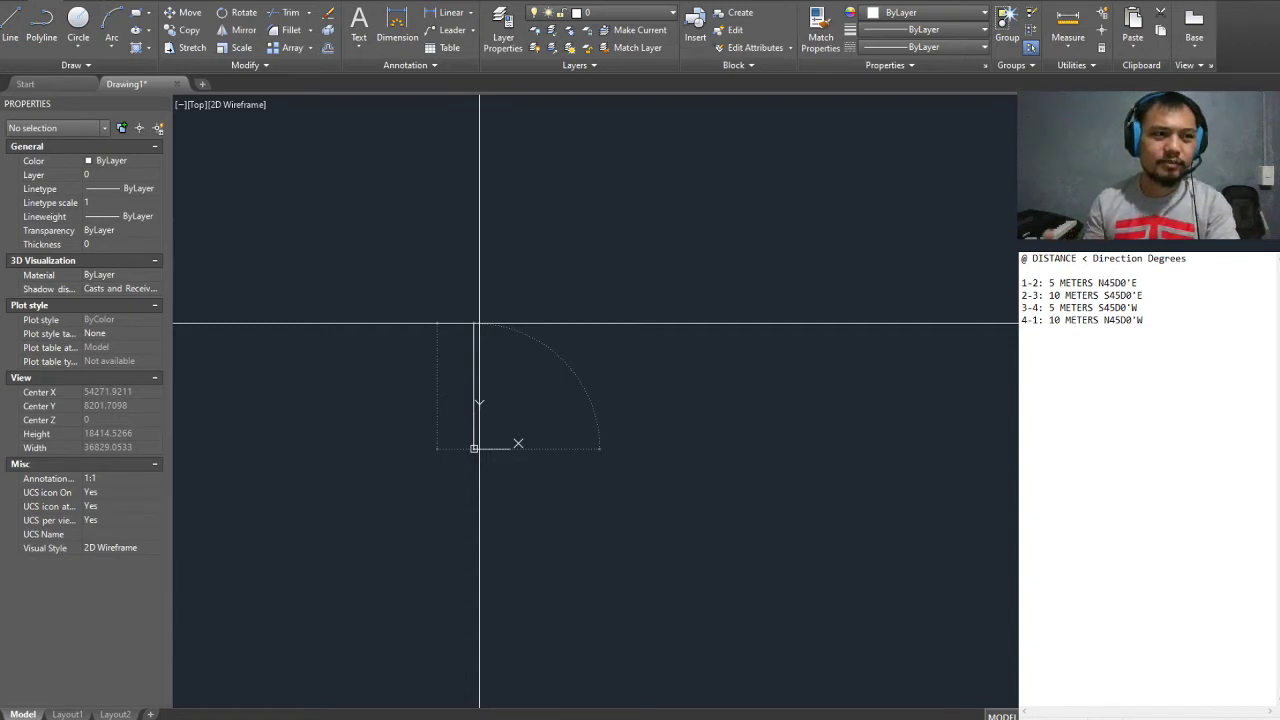
{"action": "scroll", "coordinate": [479, 323], "scroll_direction": "down", "scroll_amount": 1}
{"action": "middle_click_drag", "start_coordinate": [479, 323], "coordinate": [567, 304]}
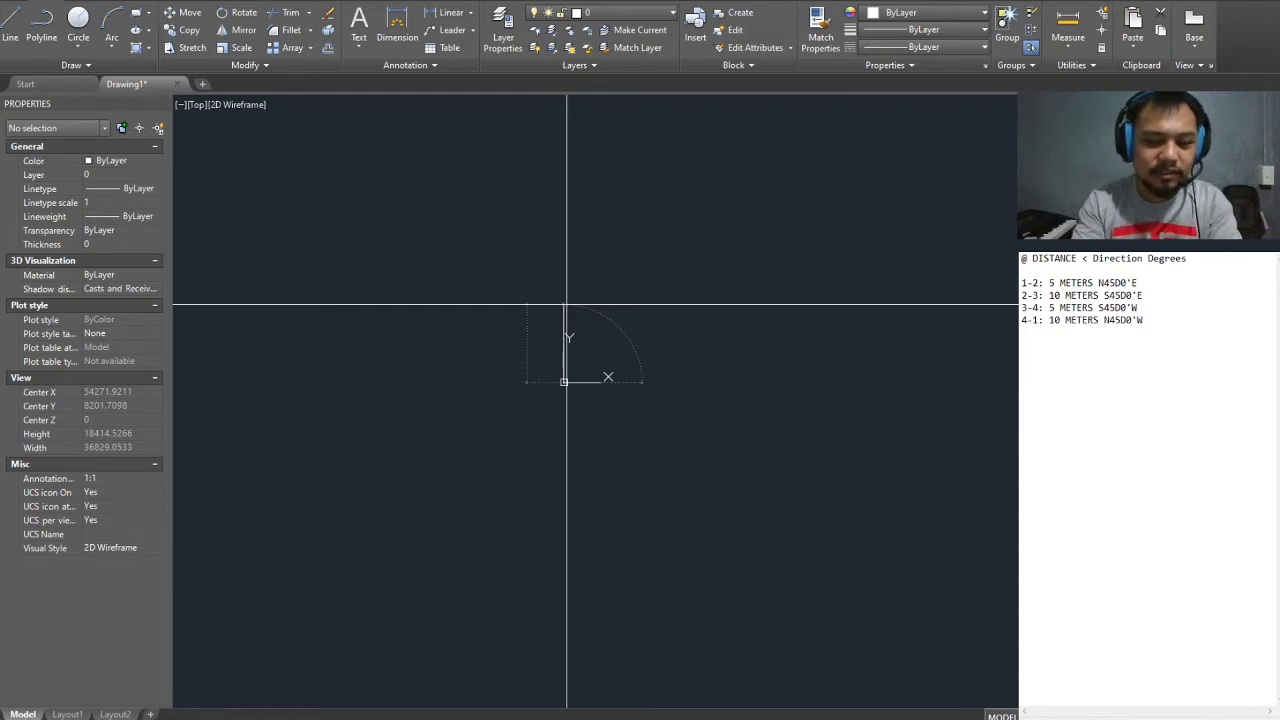
{"action": "key", "text": "Escape"}
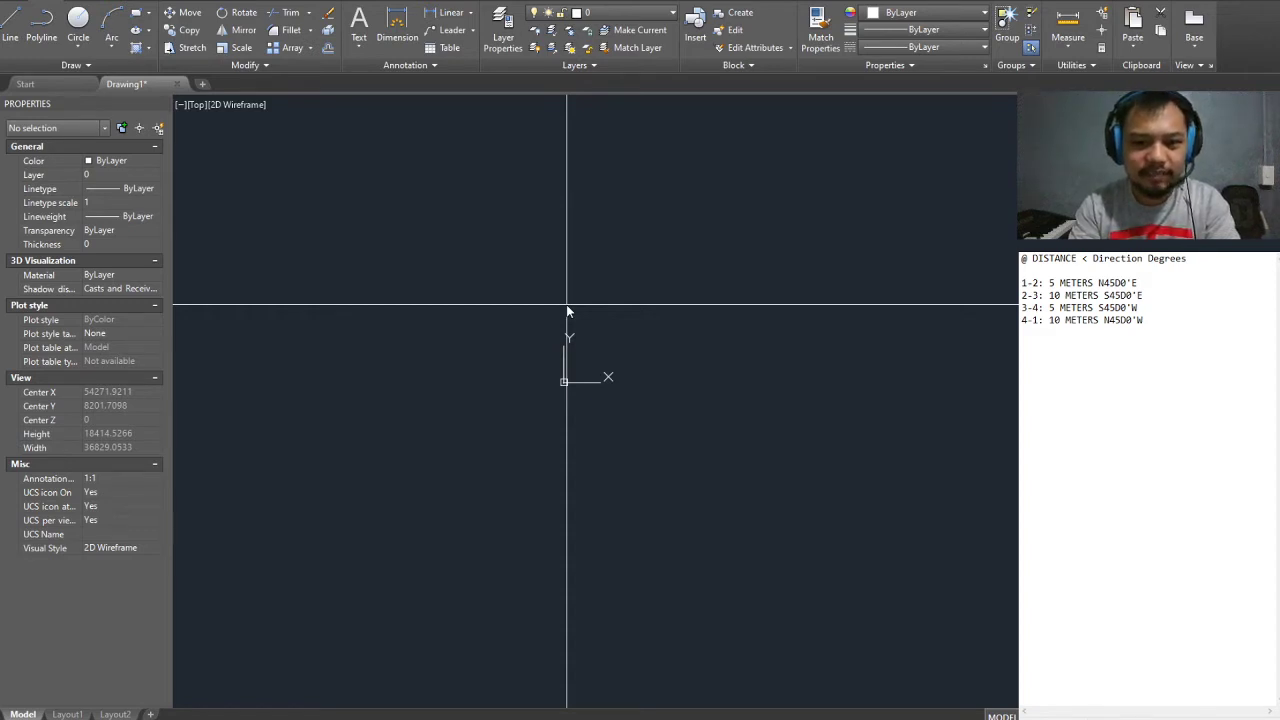
{"action": "key", "text": "Return"}
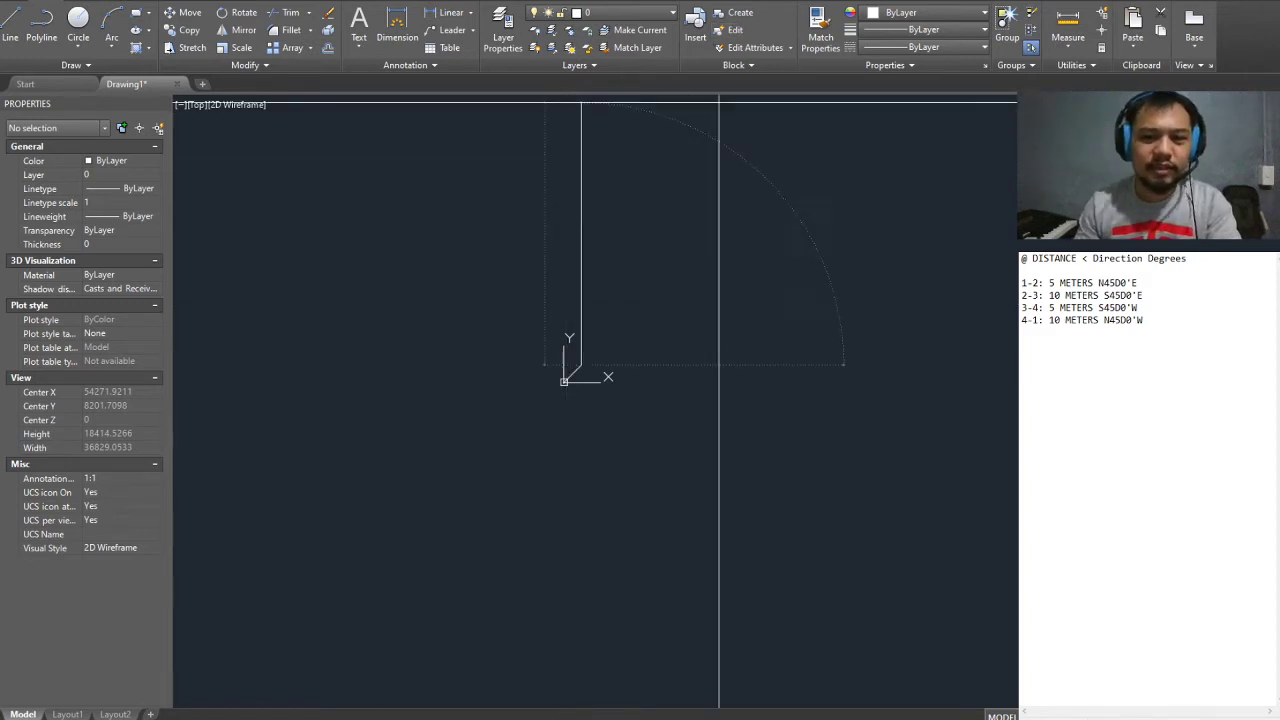
{"action": "scroll", "coordinate": [599, 422], "scroll_direction": "up", "scroll_amount": 5}
{"action": "scroll", "coordinate": [507, 368], "scroll_direction": "up", "scroll_amount": 3}
{"action": "middle_click_drag", "start_coordinate": [514, 357], "coordinate": [574, 403]}
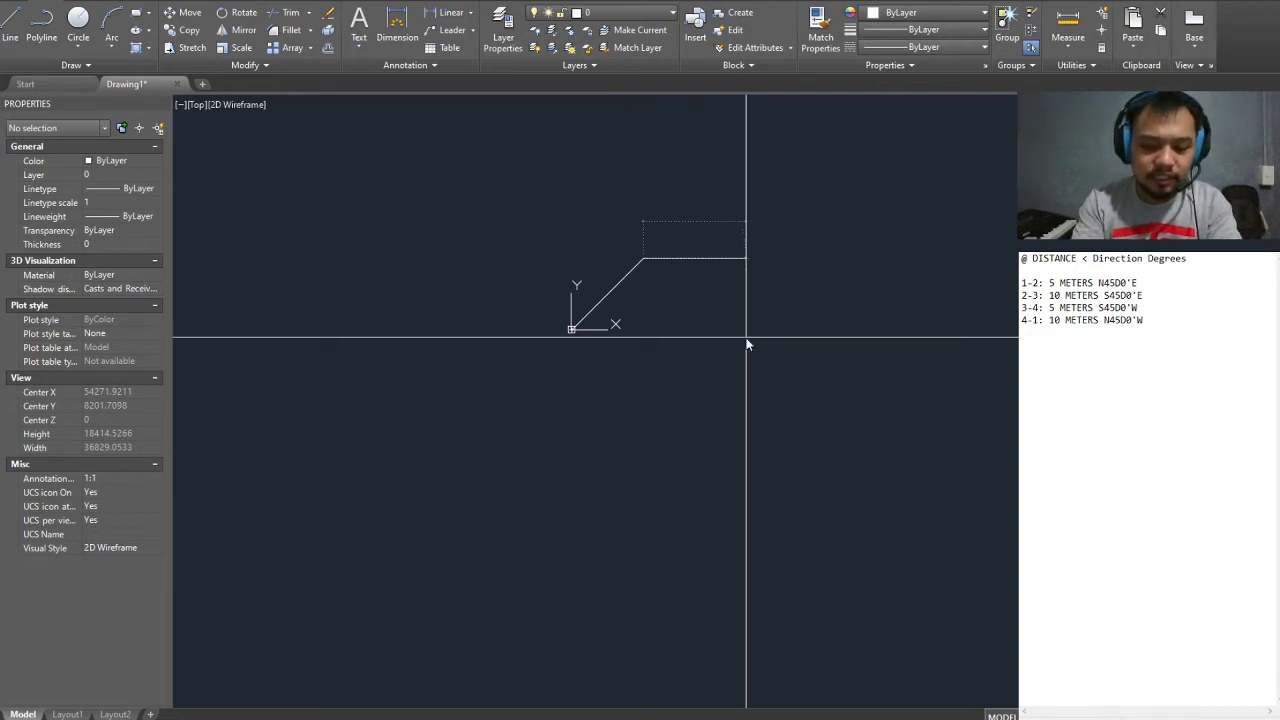
- Draw side 2-3 at 10 meters S45D0'E and side 3-4 at 5 meters S45D0'W, and close the polyline to its start point
{"action": "type", "text": "10"}
{"action": "key", "text": "Return"}
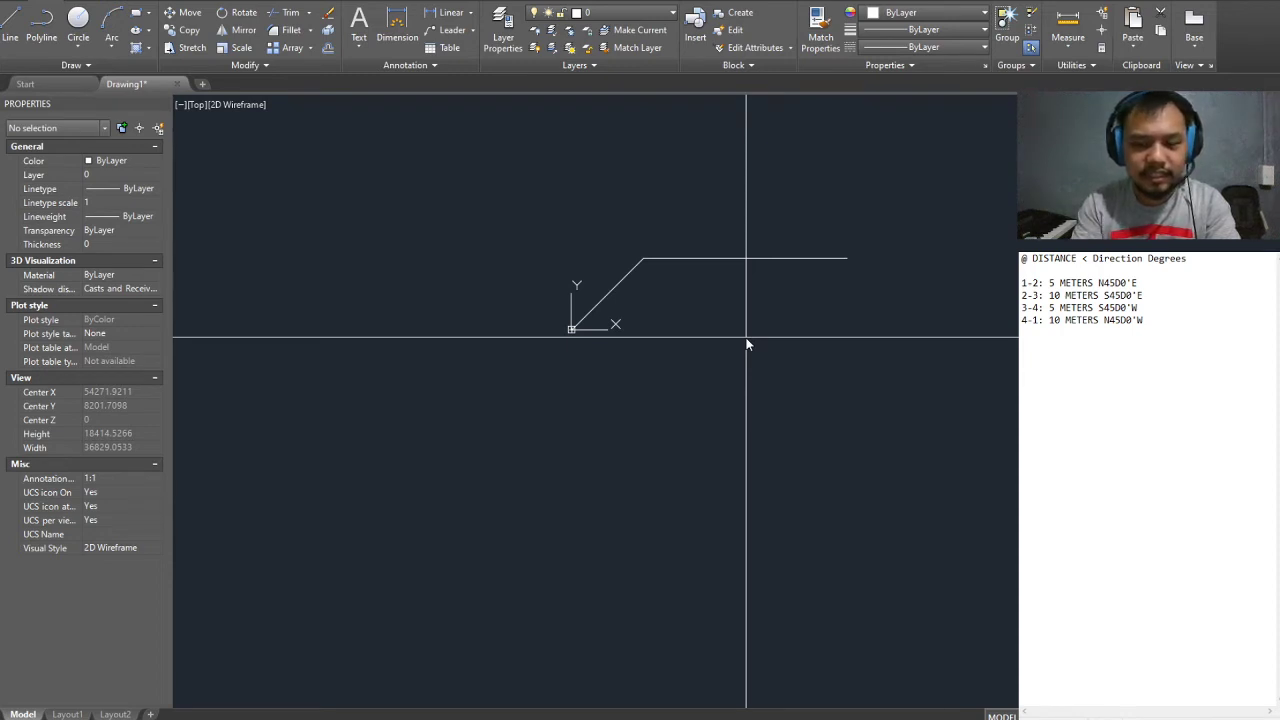
{"action": "key", "text": "Return"}
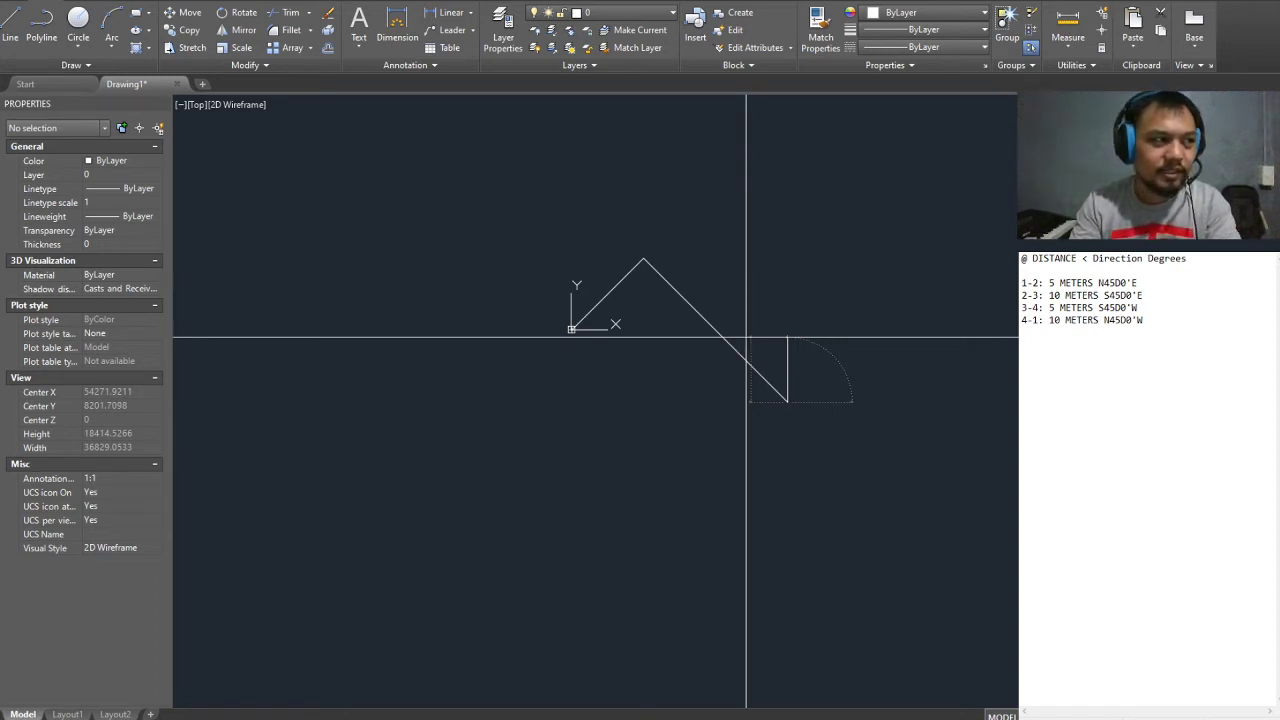
{"action": "key", "text": "Return"}
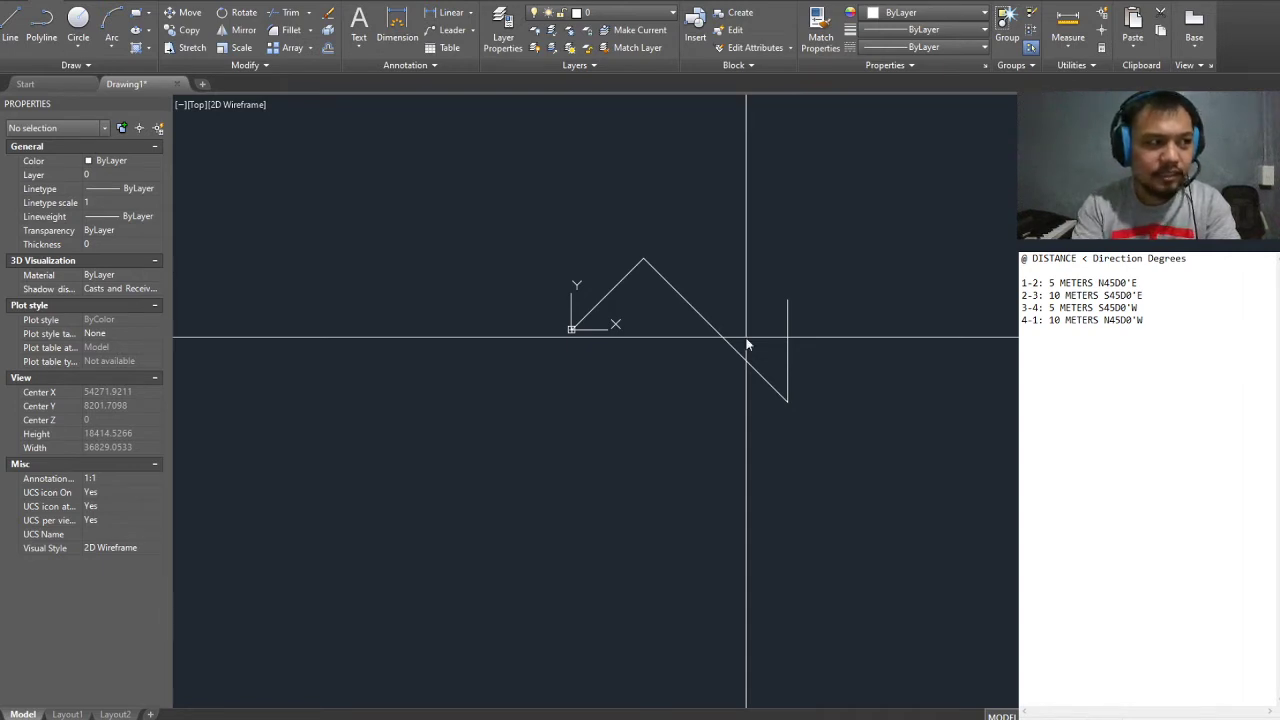
{"action": "key", "text": "Return"}
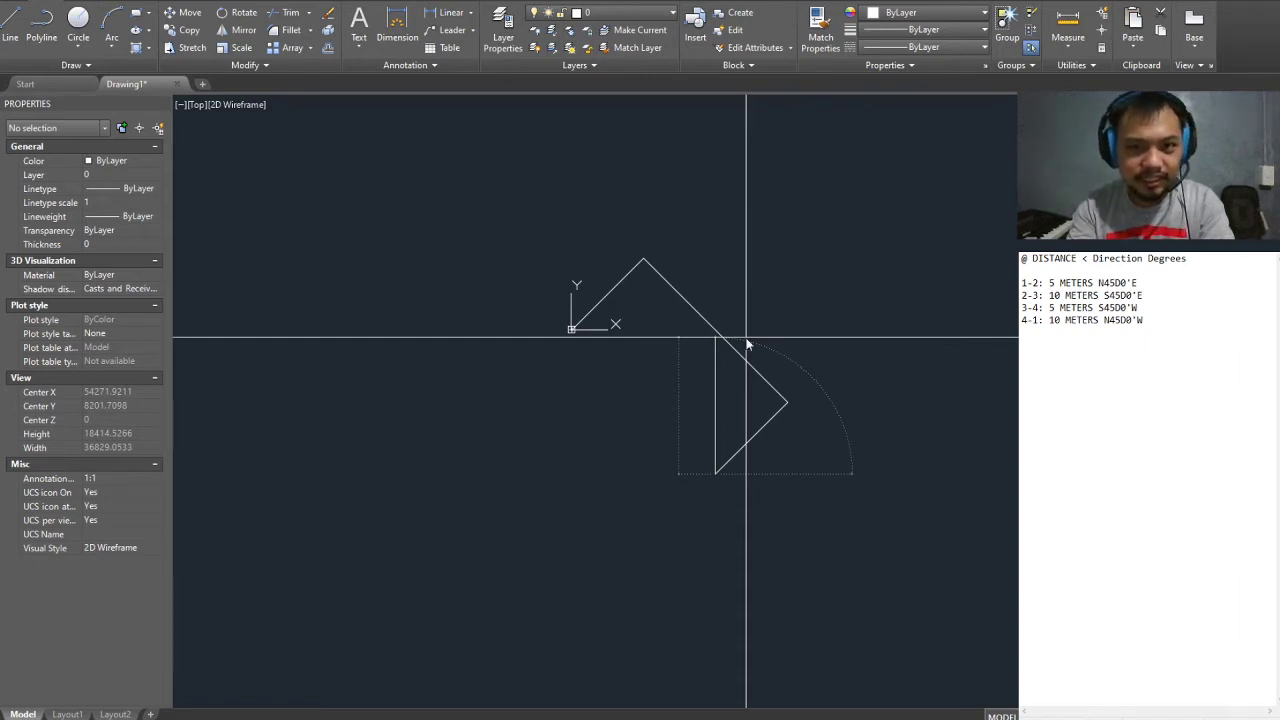
{"action": "key", "text": "Return"}
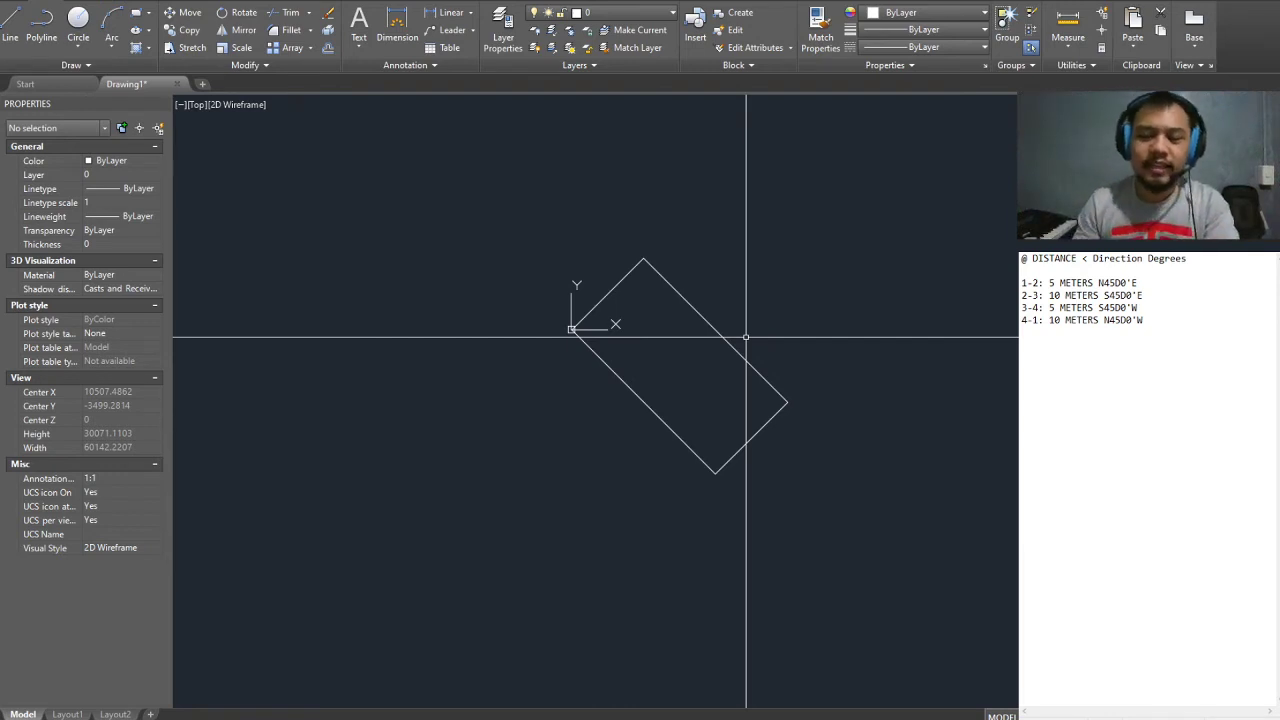
- Try stretching the closed rectangle by its corner at the origin
{"action": "left_click", "coordinate": [684, 341]}
{"action": "left_click", "coordinate": [598, 397]}
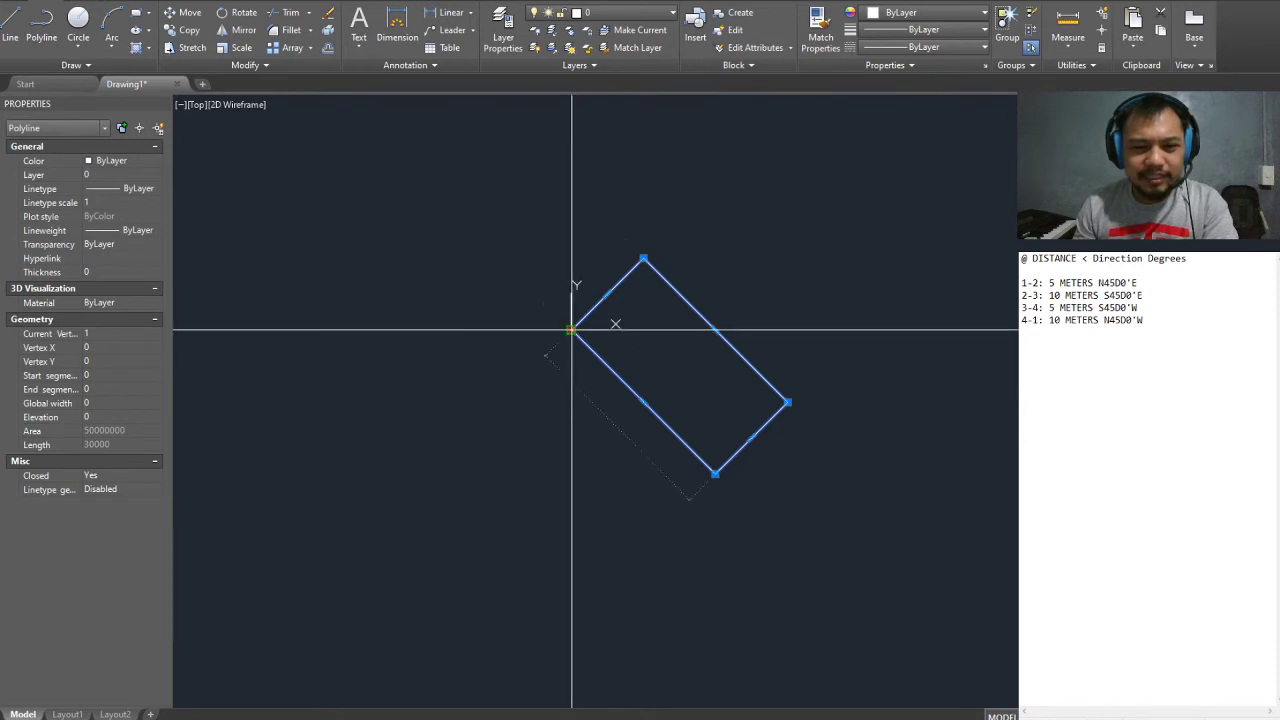
{"action": "left_click", "coordinate": [572, 330]}
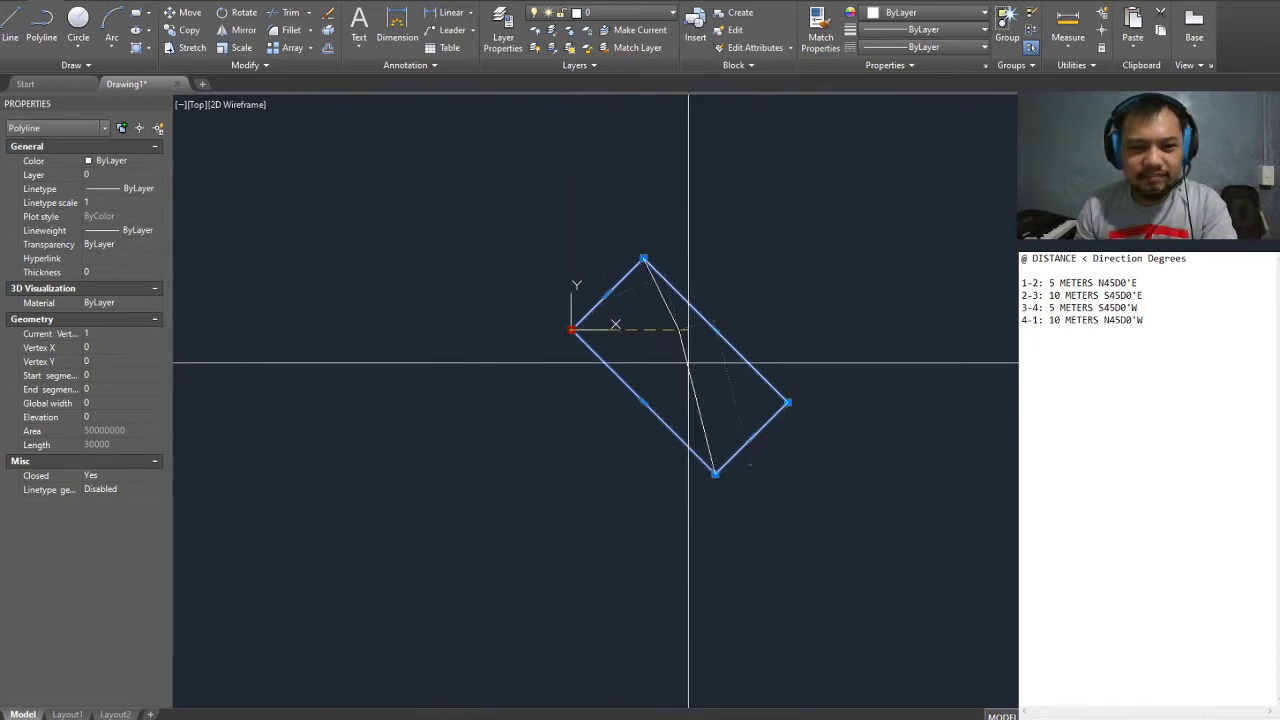
{"action": "key", "text": "Escape"}
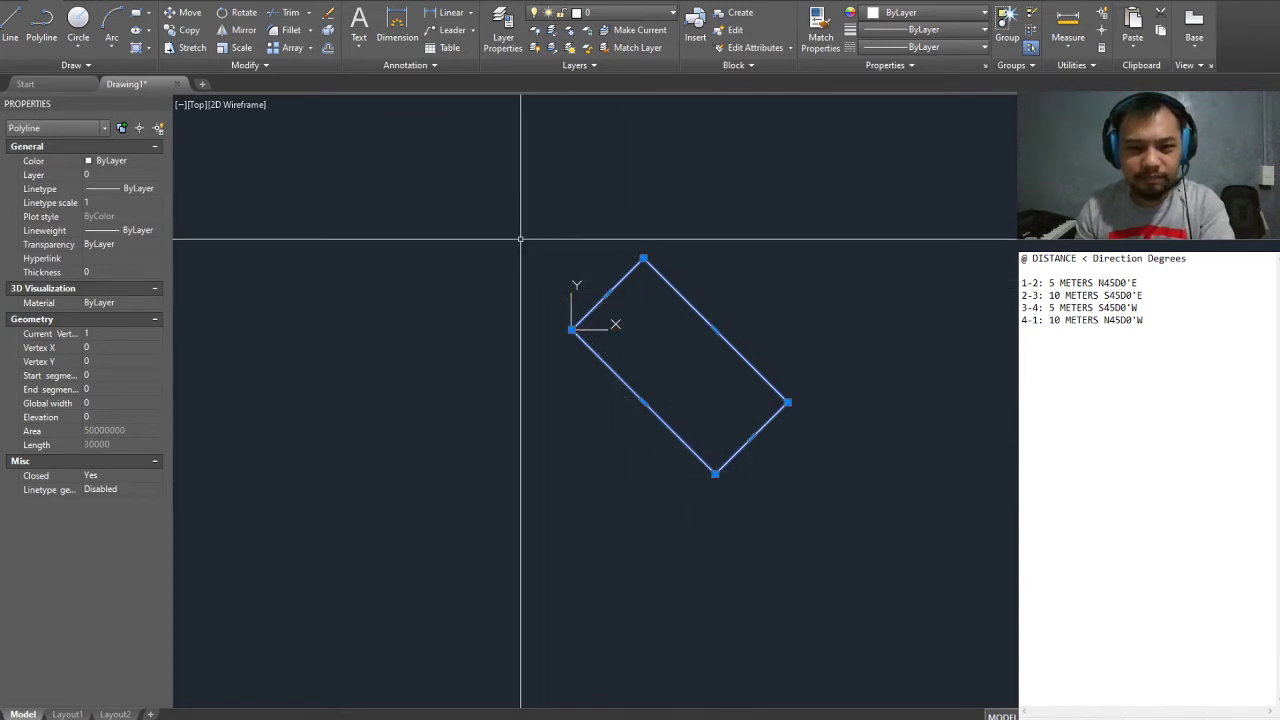
- Start a second polyline to the right of the first rectangle and draw its first side at 5 meters, N45D0'E
{"action": "scroll", "coordinate": [349, 251], "scroll_direction": "down", "scroll_amount": 4}
{"action": "scroll", "coordinate": [539, 260], "scroll_direction": "up", "scroll_amount": 2}
{"action": "scroll", "coordinate": [539, 260], "scroll_direction": "up", "scroll_amount": 2}
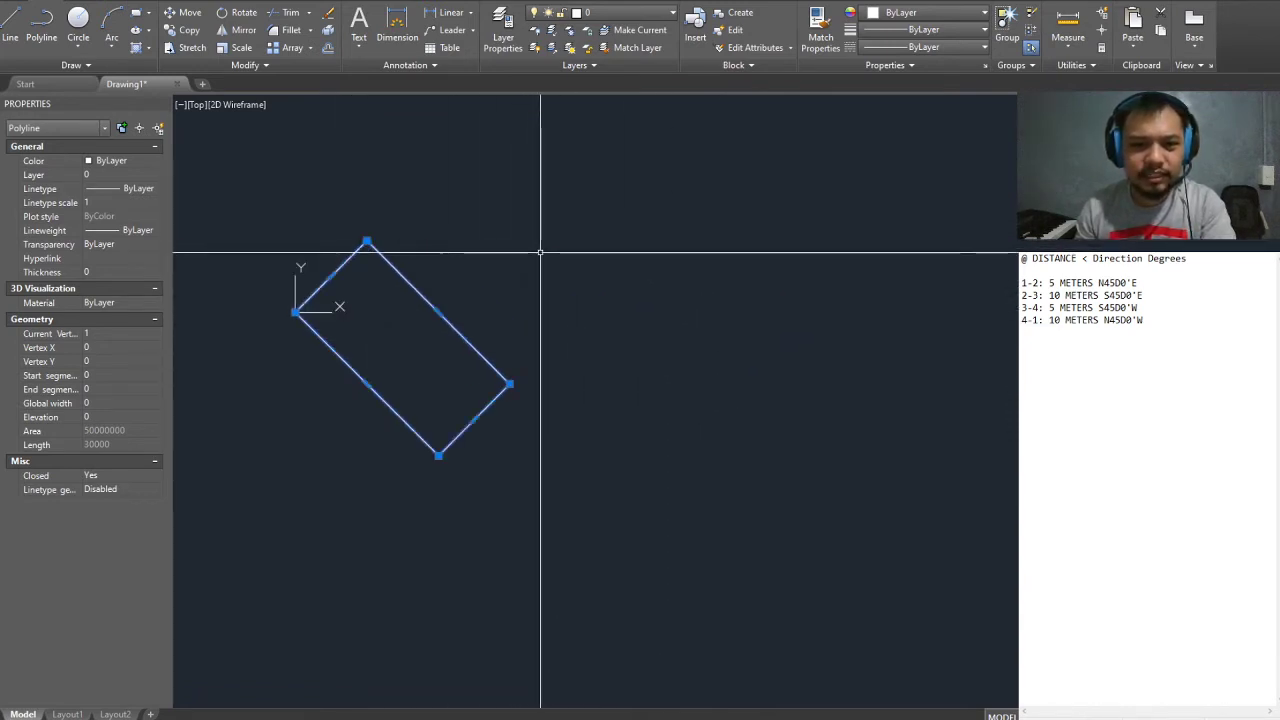
{"action": "middle_click_drag", "start_coordinate": [540, 258], "coordinate": [580, 266]}
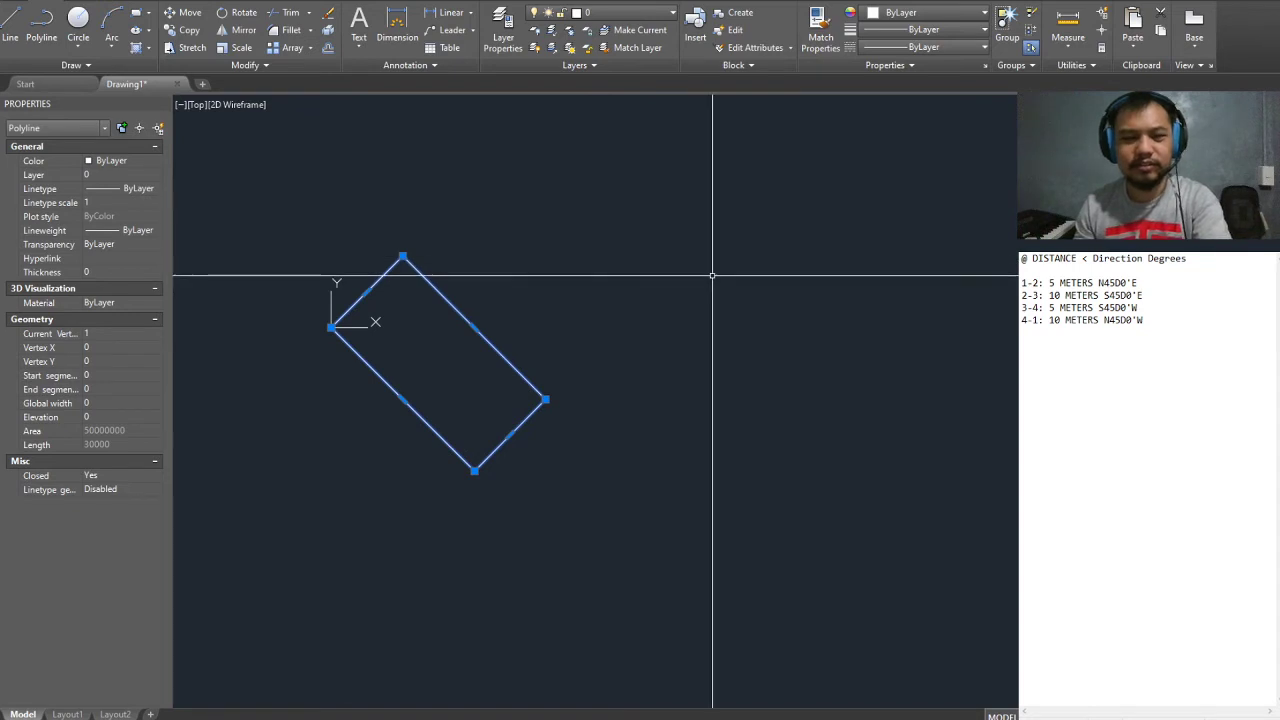
{"action": "key", "text": "Escape"}
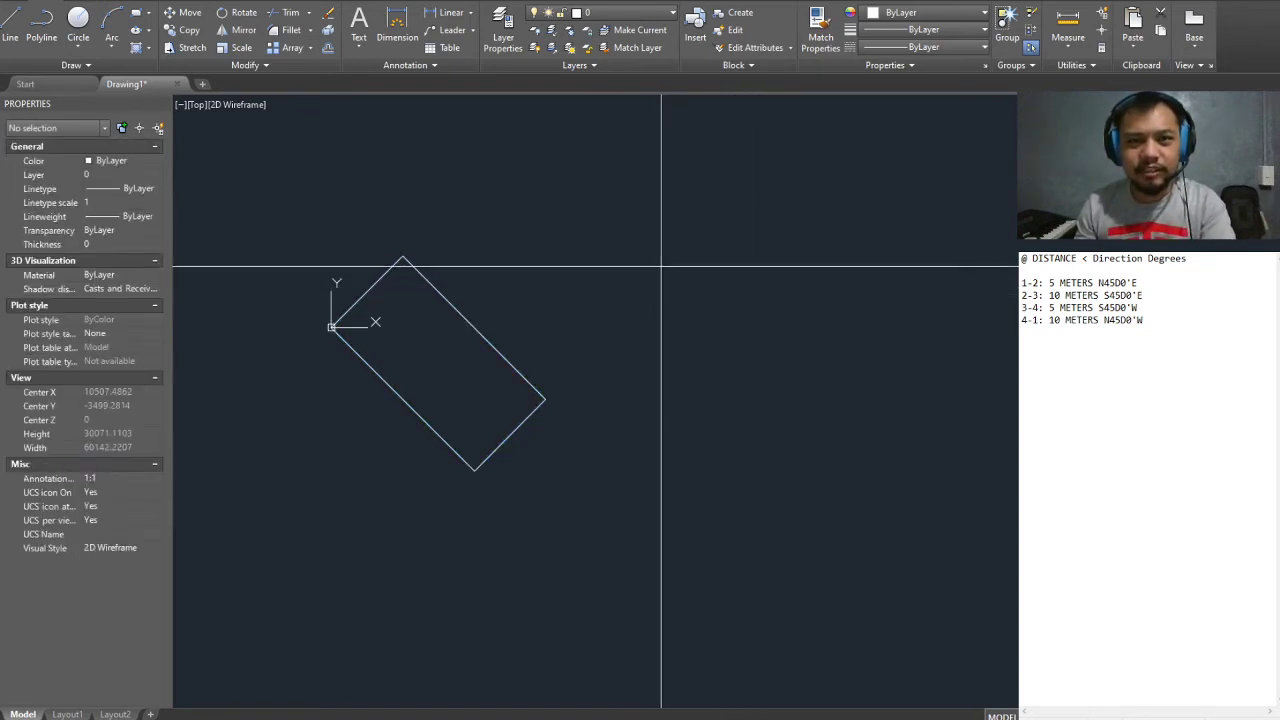
{"action": "left_click", "coordinate": [700, 328]}
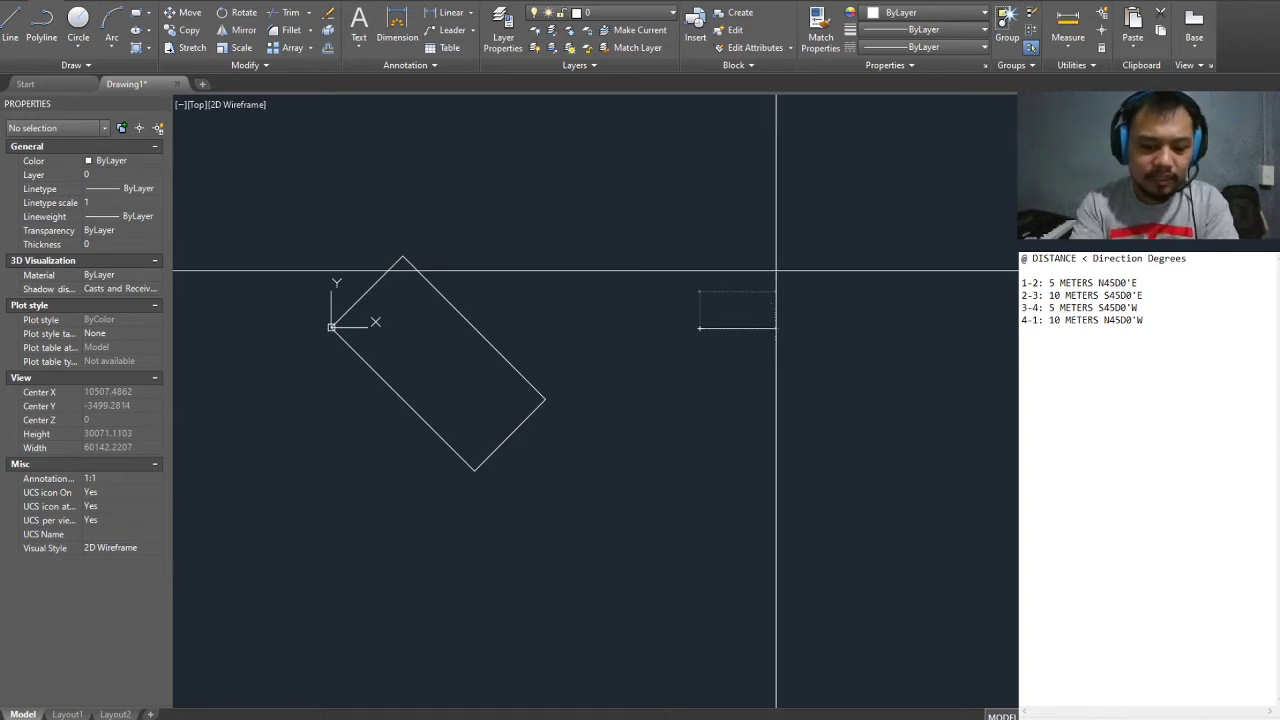
{"action": "key", "text": "Return"}
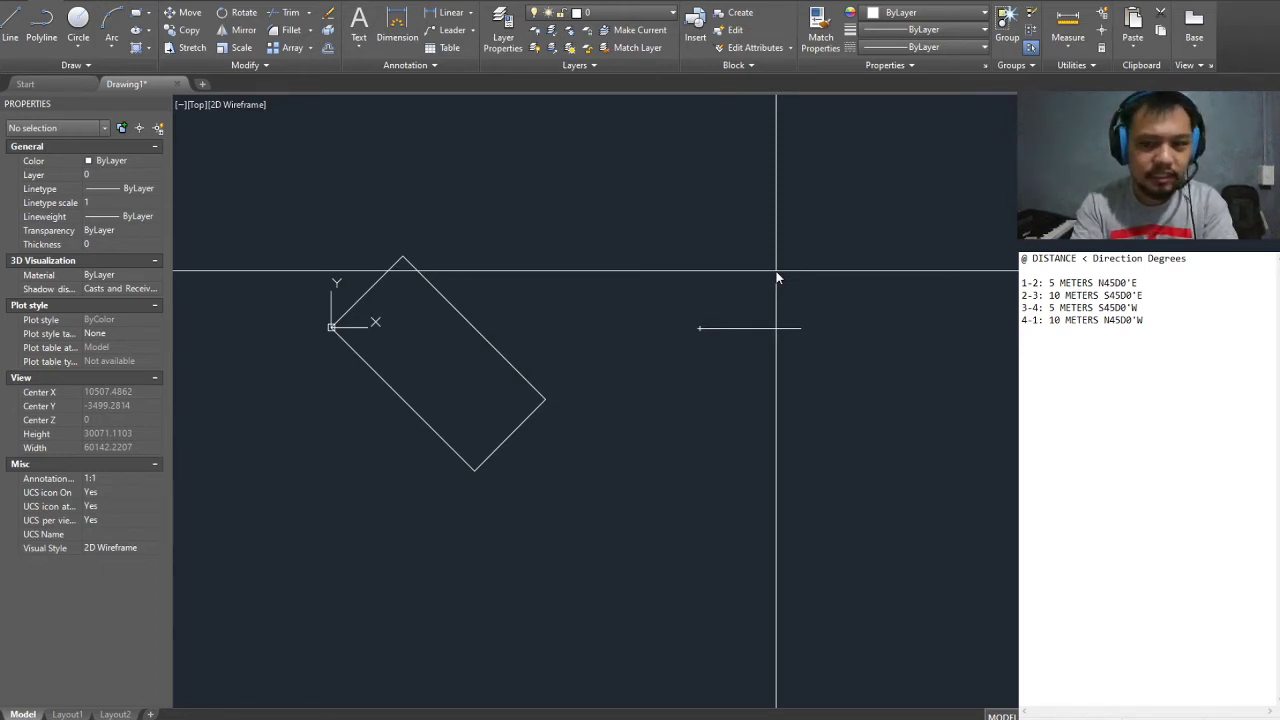
{"action": "key", "text": "Return"}
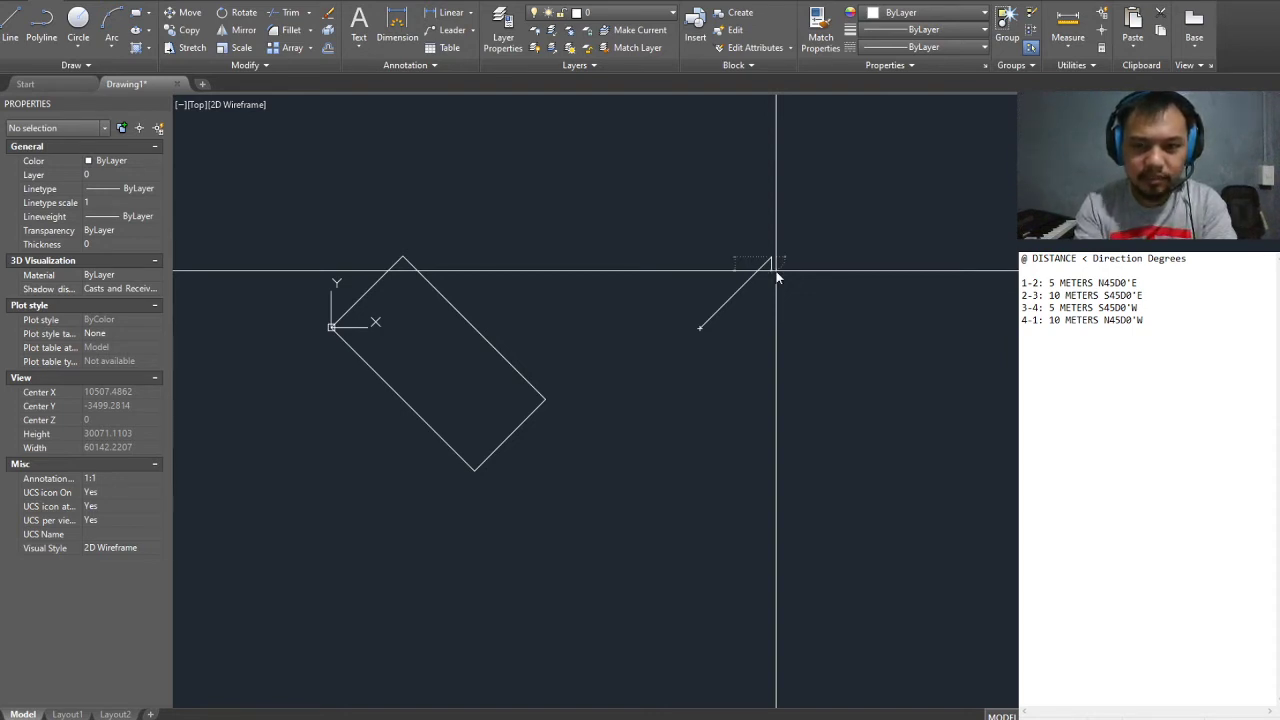
- Draw the second polyline's remaining sides at 10 meters S45D0'E, 5 meters S45D0'W and 10 meters N45D0'W, ending without the Close option
{"action": "type", "text": "<"}
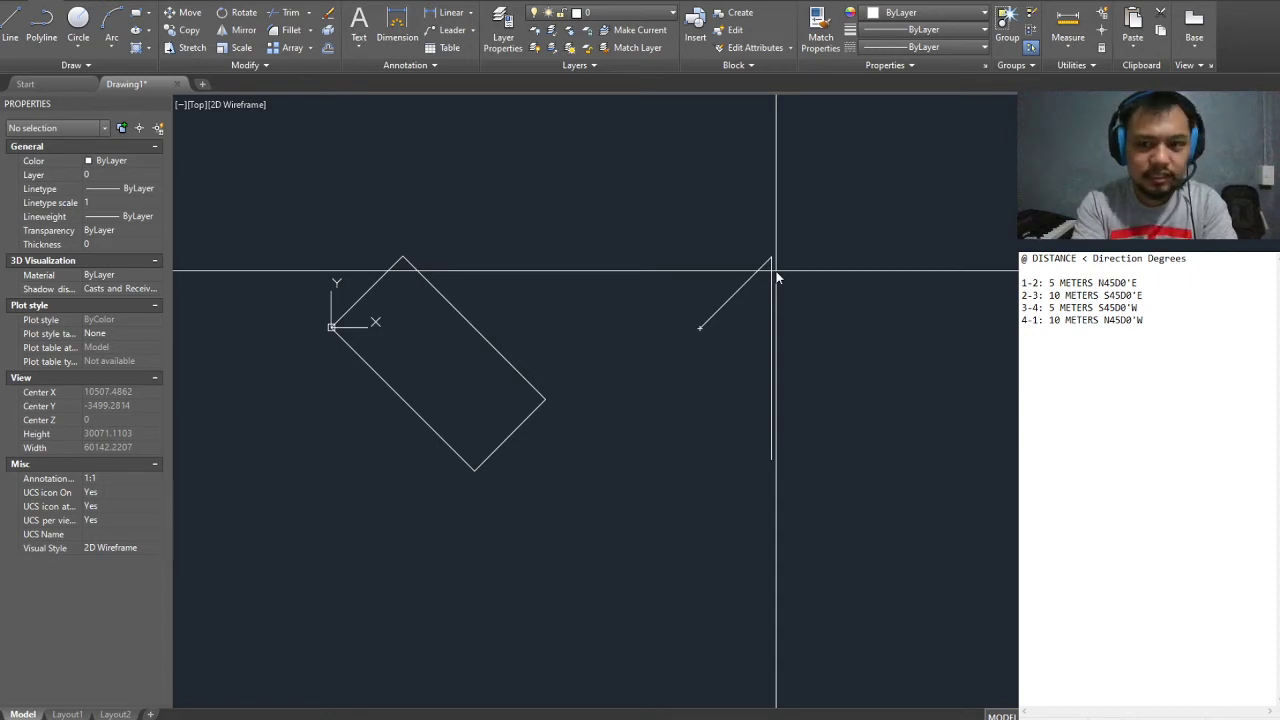
{"action": "key", "text": "Return"}
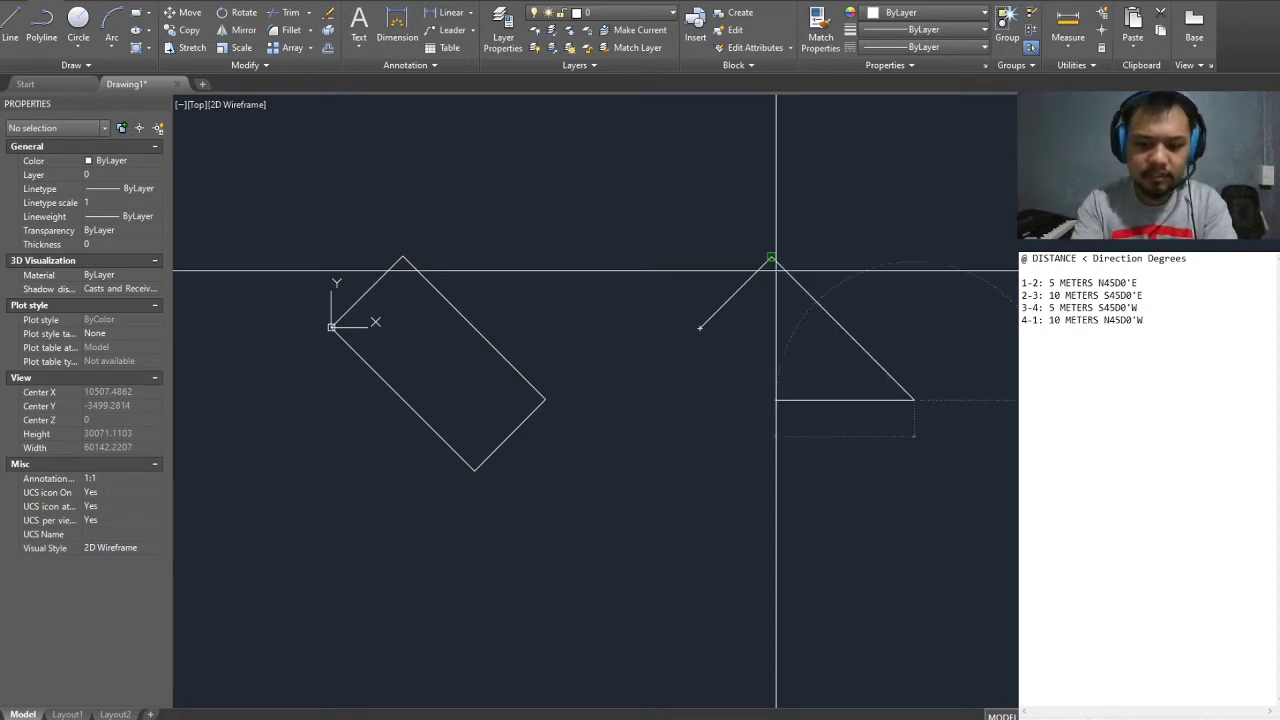
{"action": "key", "text": "Return"}
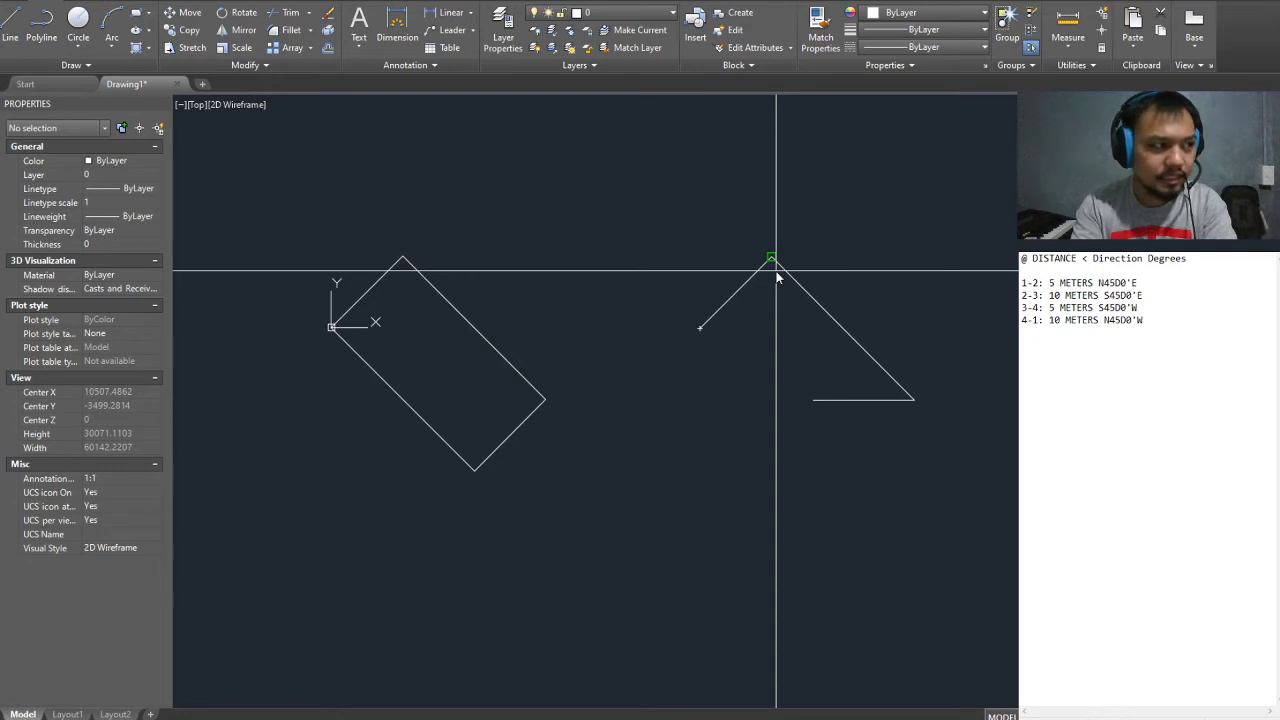
{"action": "key", "text": "Return"}
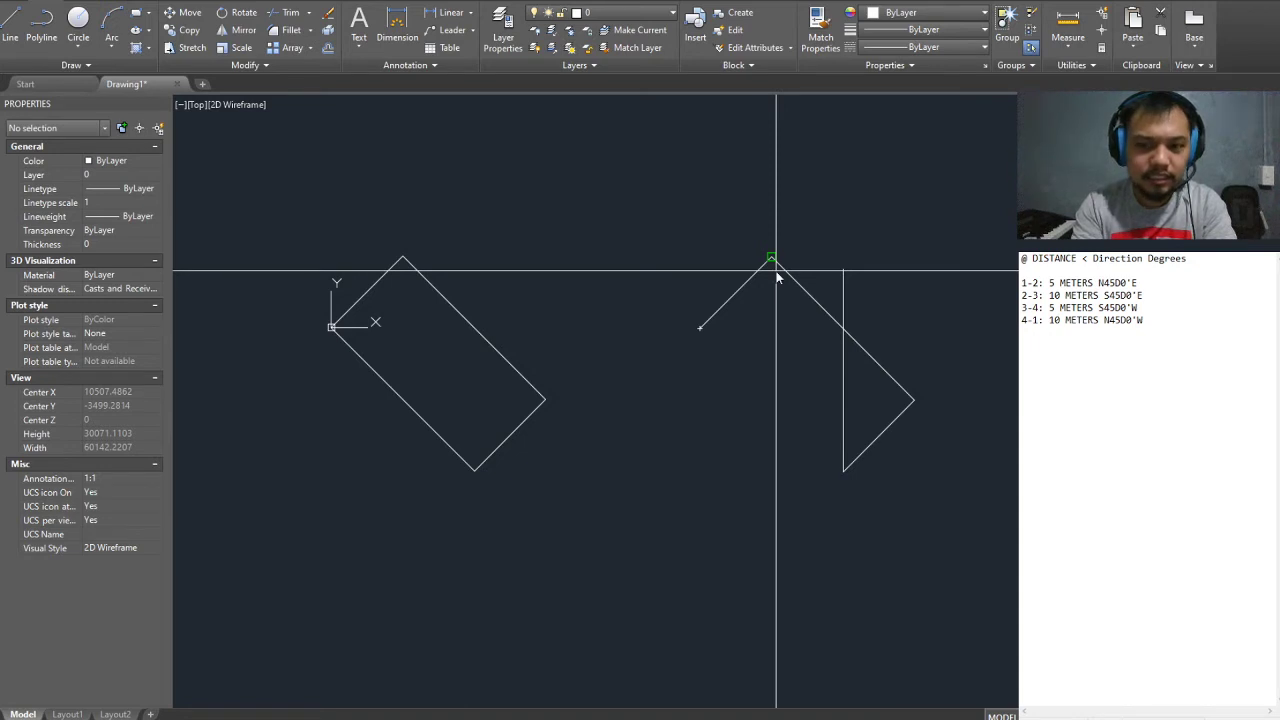
{"action": "key", "text": "Return"}
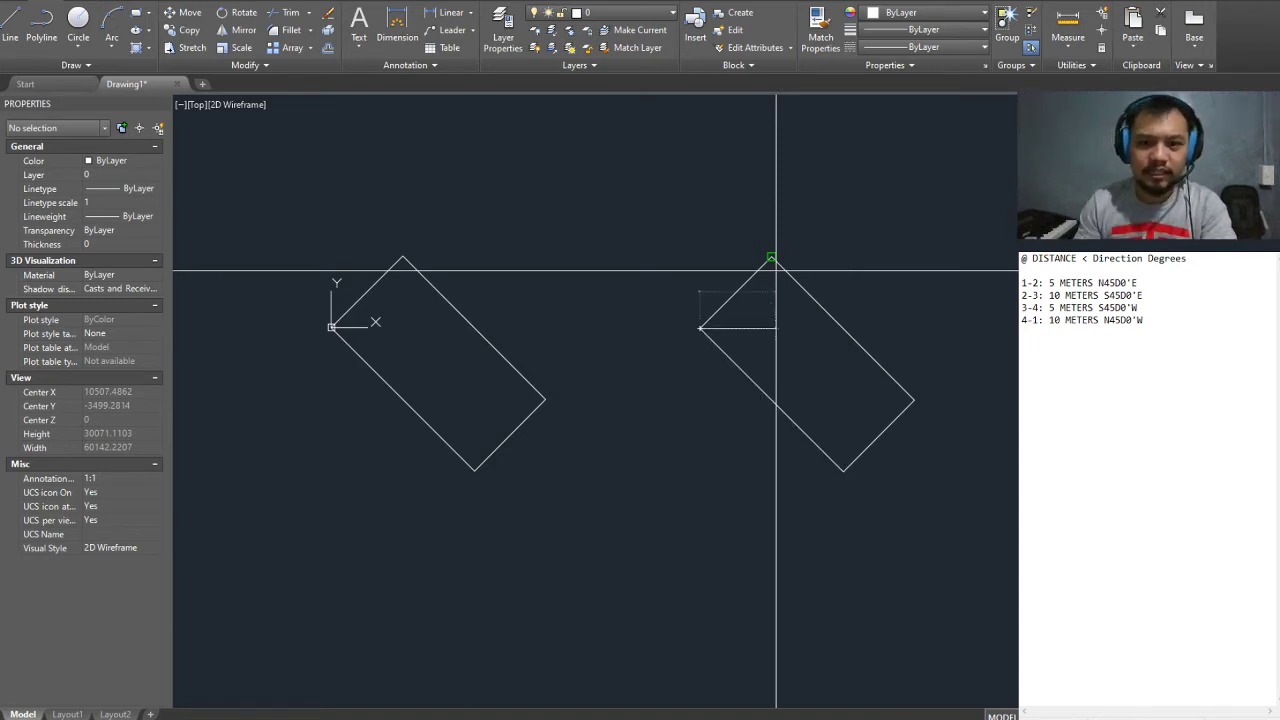
{"action": "key", "text": "Escape"}
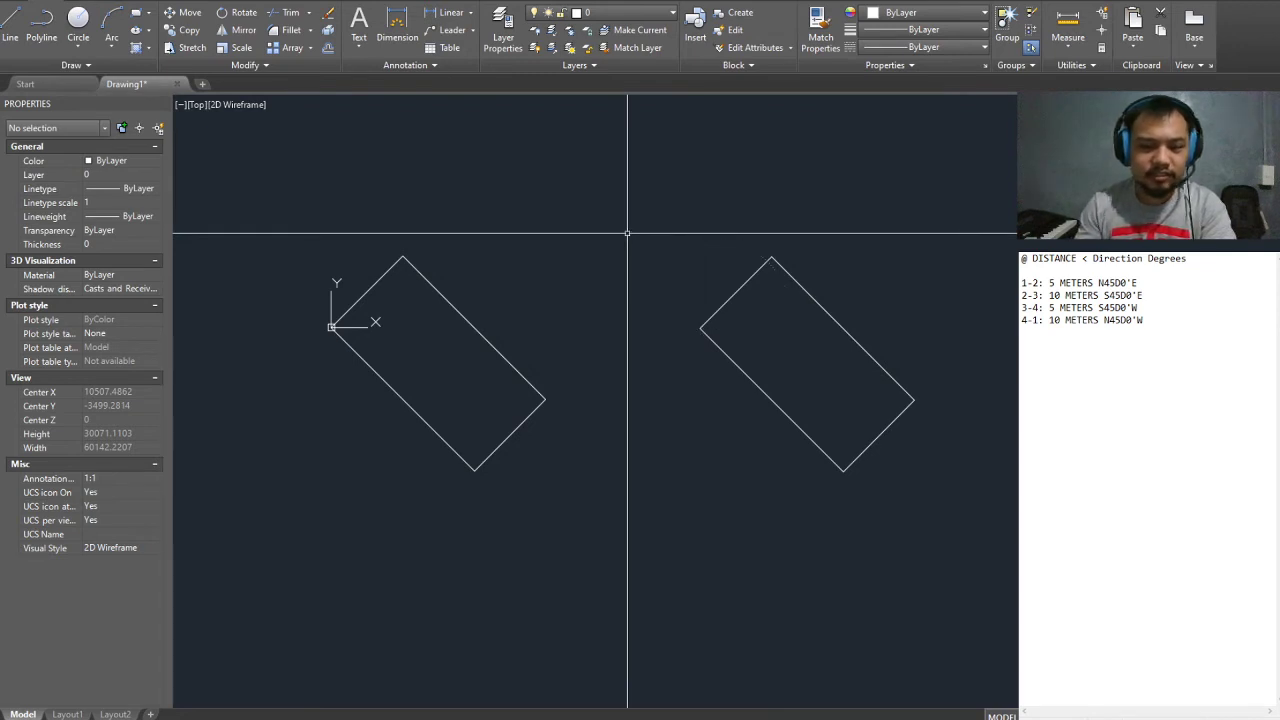
- Try stretching the second rectangle by its leftmost corner, where the polyline starts
{"action": "left_click", "coordinate": [766, 337]}
{"action": "left_click", "coordinate": [705, 384]}
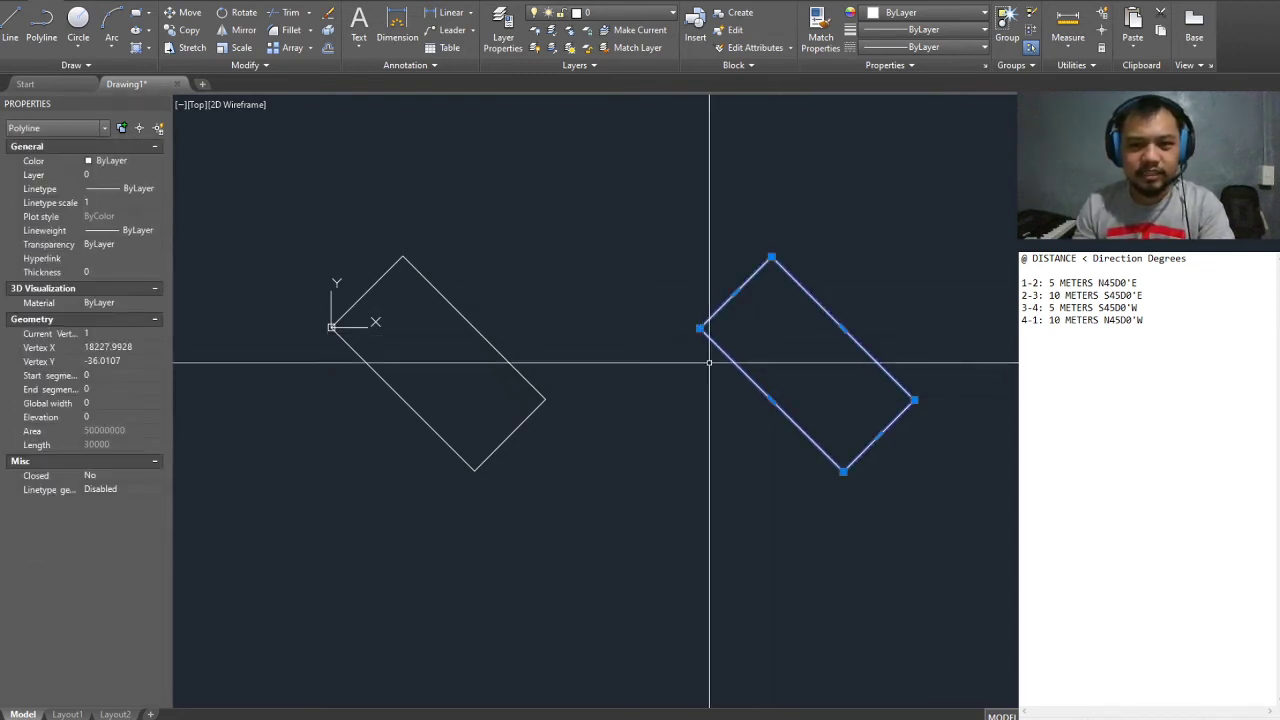
{"action": "left_click", "coordinate": [700, 328]}
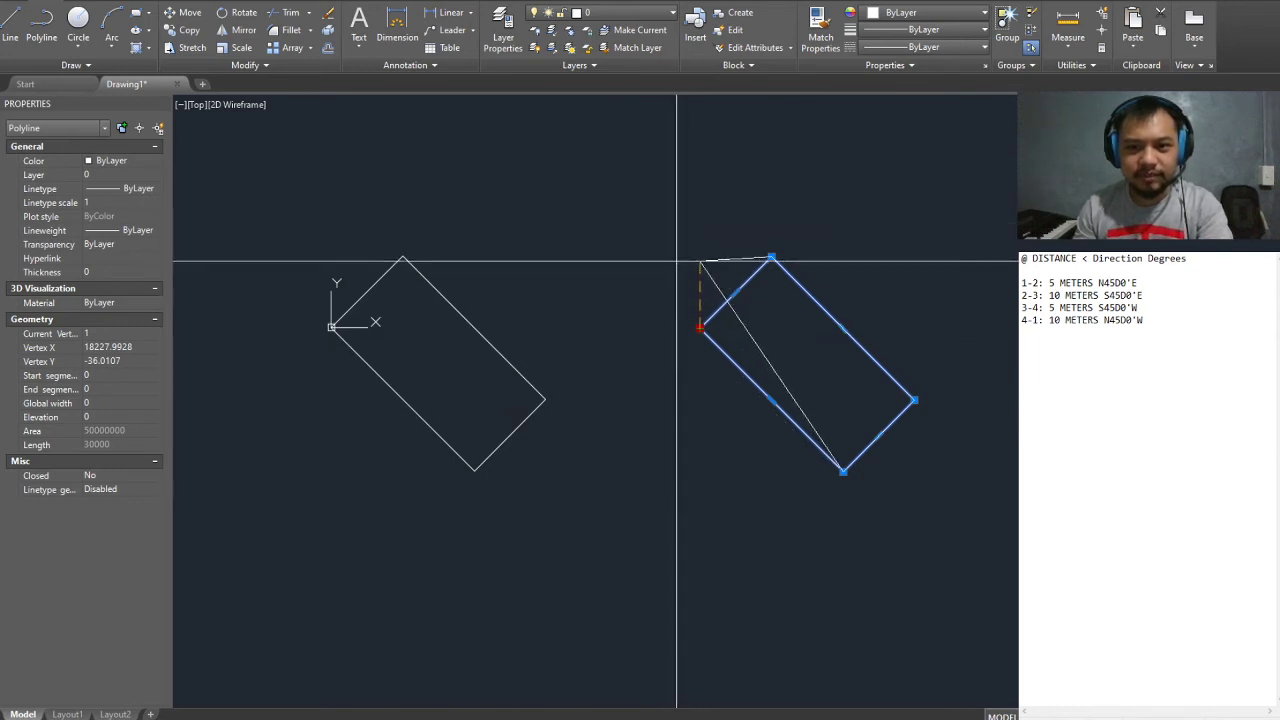
{"action": "key", "text": "Escape"}
{"action": "key", "text": "Escape"}
- Stretch the second rectangle's upper-left side straight up by its midpoint grip, and undo the stretch
{"action": "left_click", "coordinate": [763, 355]}
{"action": "left_click", "coordinate": [729, 391]}
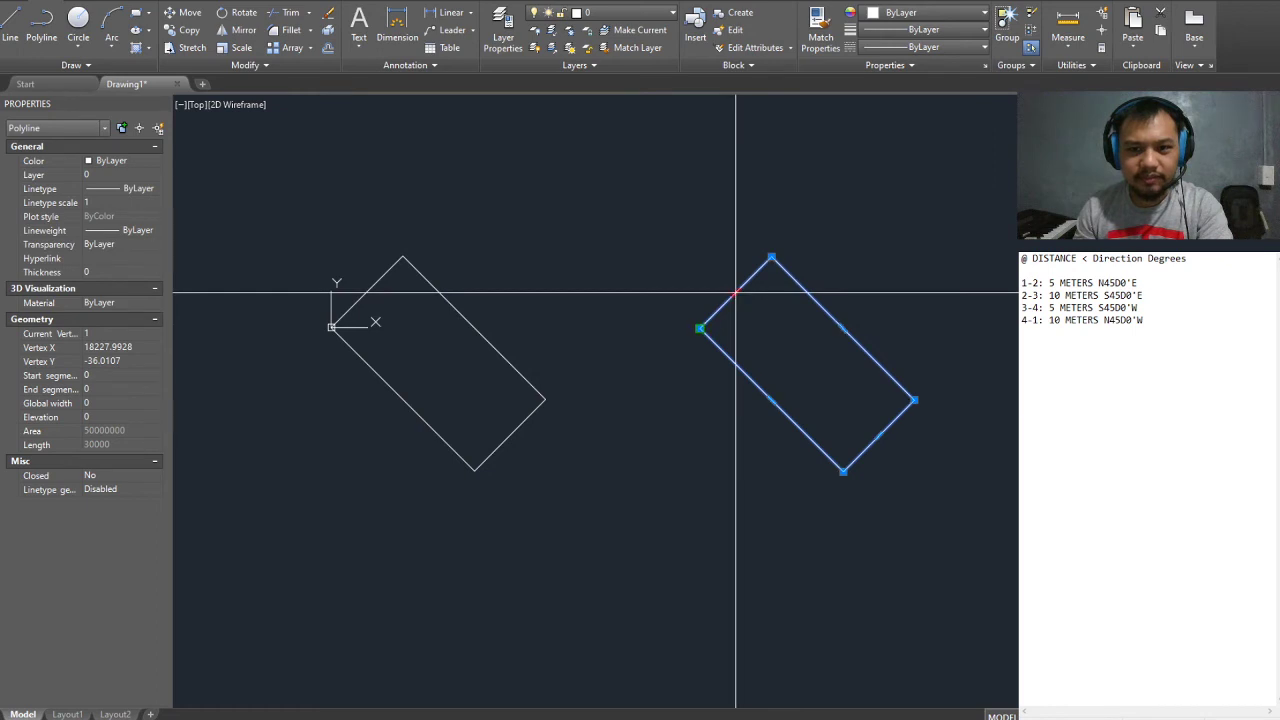
{"action": "left_click", "coordinate": [736, 292]}
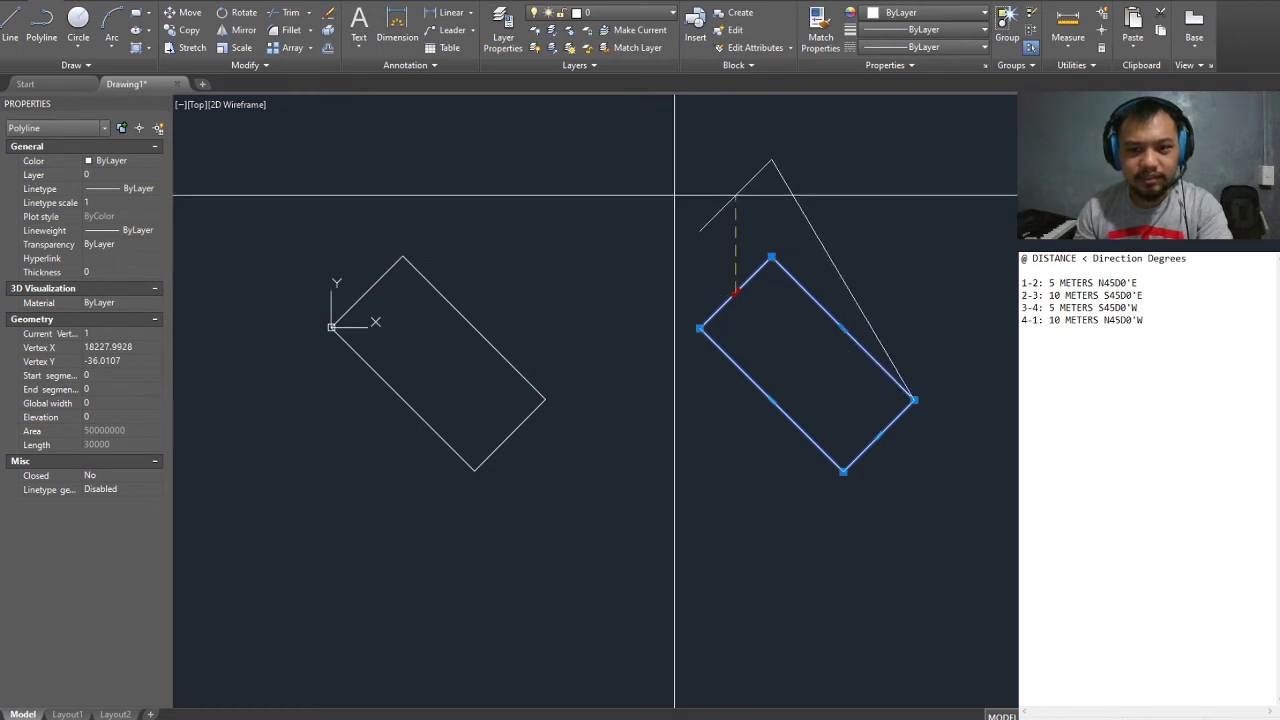
{"action": "left_click", "coordinate": [736, 186]}
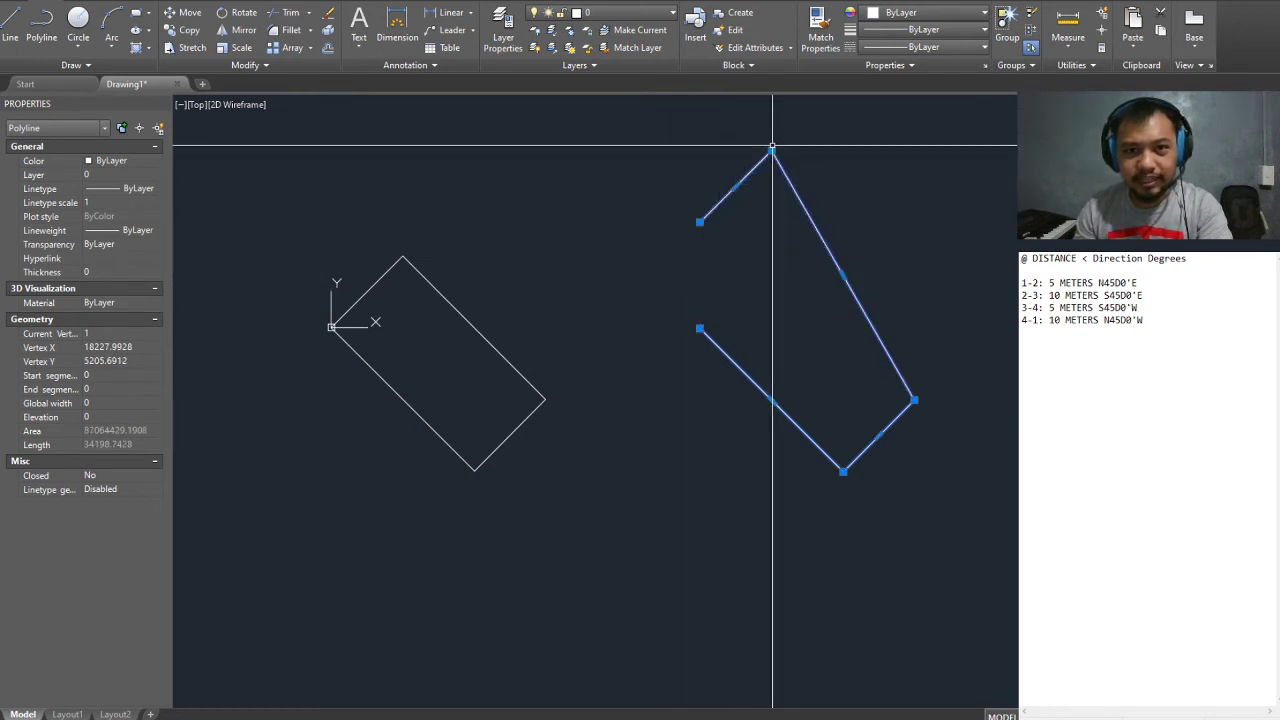
{"action": "key", "text": "ctrl+z"}
- Try stretching the first rectangle's upper-left side straight up by its midpoint grip, and cancel the stretch
{"action": "left_click", "coordinate": [463, 260]}
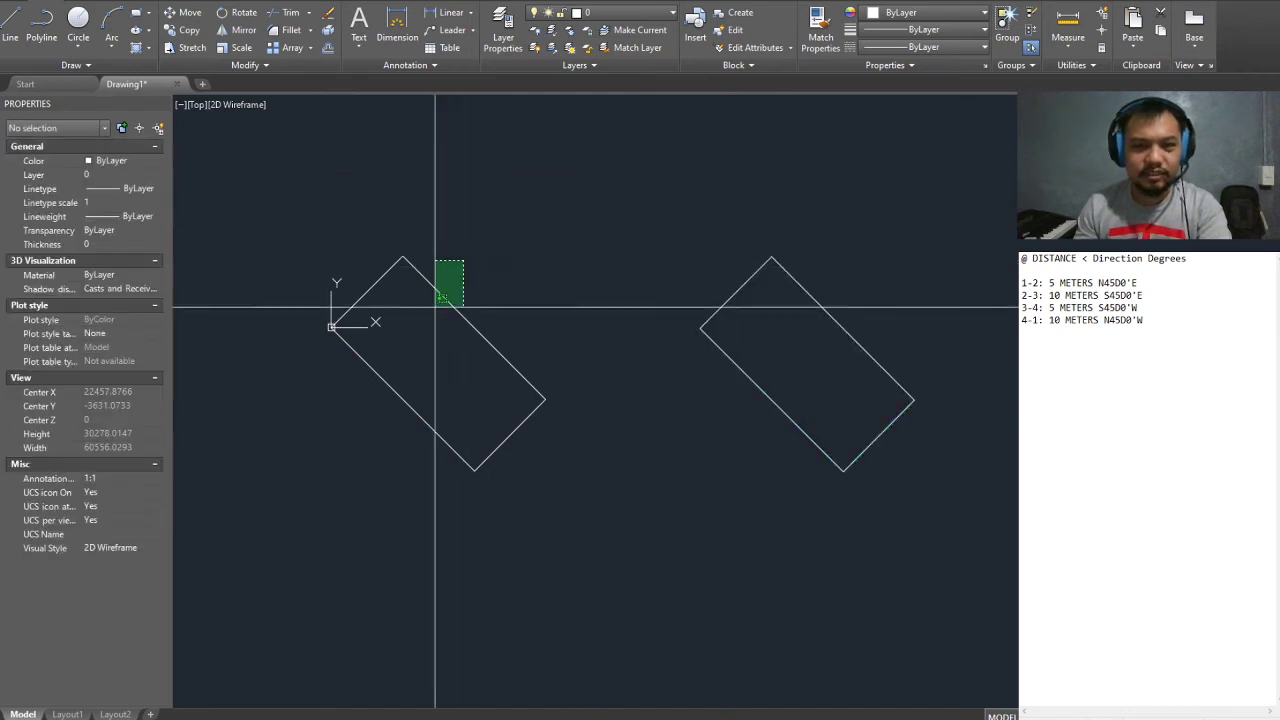
{"action": "left_click", "coordinate": [435, 305]}
{"action": "left_click", "coordinate": [367, 292]}
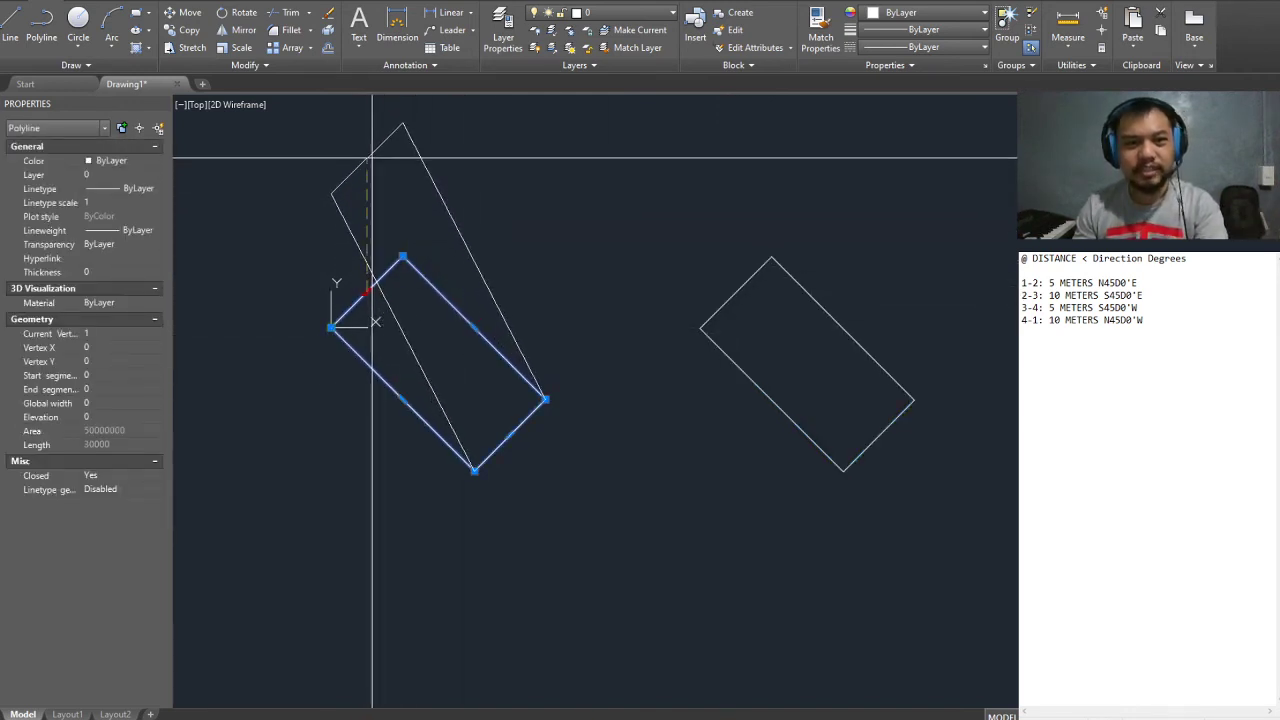
{"action": "key", "text": "Escape"}
{"action": "key", "text": "Escape"}
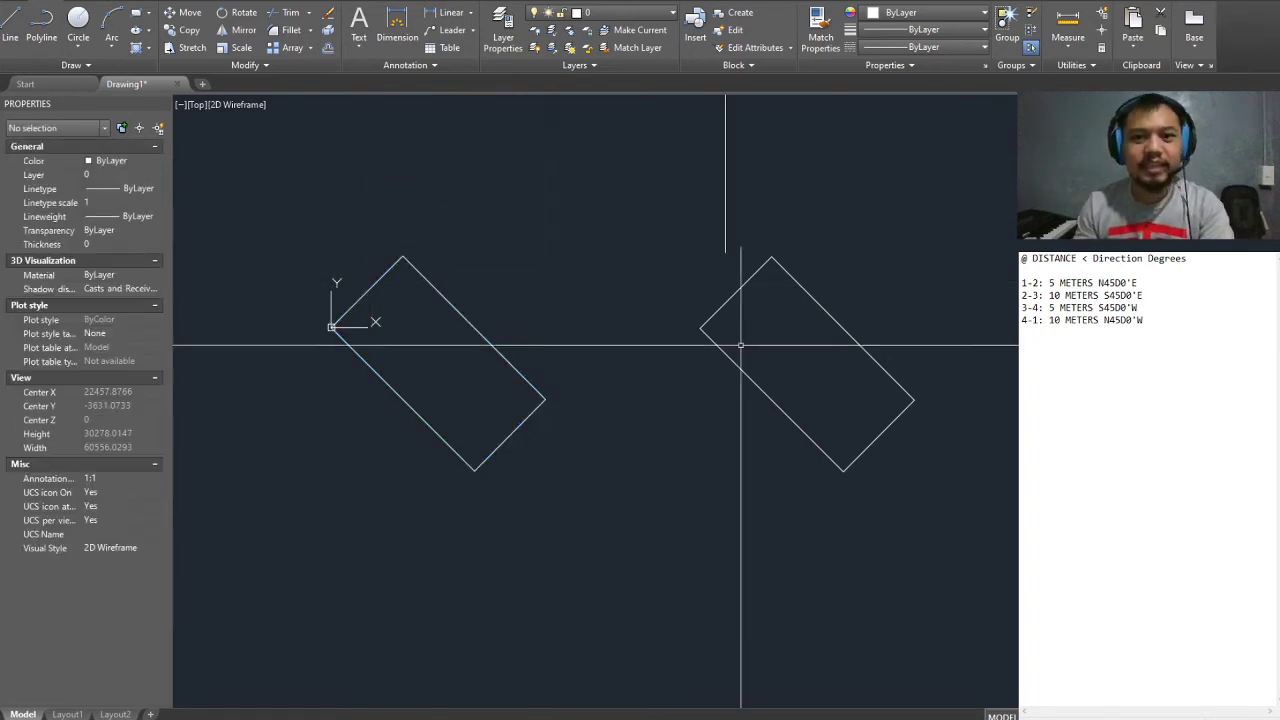
- Explode the second rectangle's polyline into separate lines
{"action": "left_click", "coordinate": [895, 285]}
{"action": "left_click", "coordinate": [751, 371]}
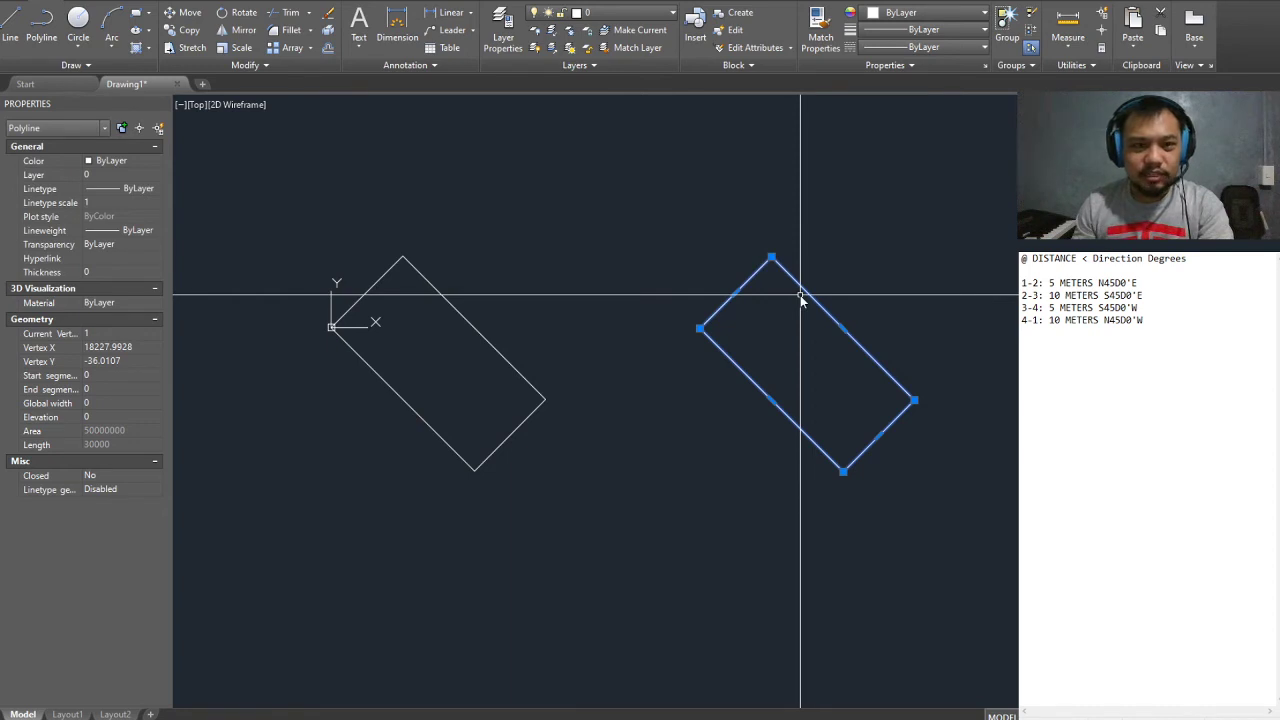
{"action": "key", "text": "Return"}
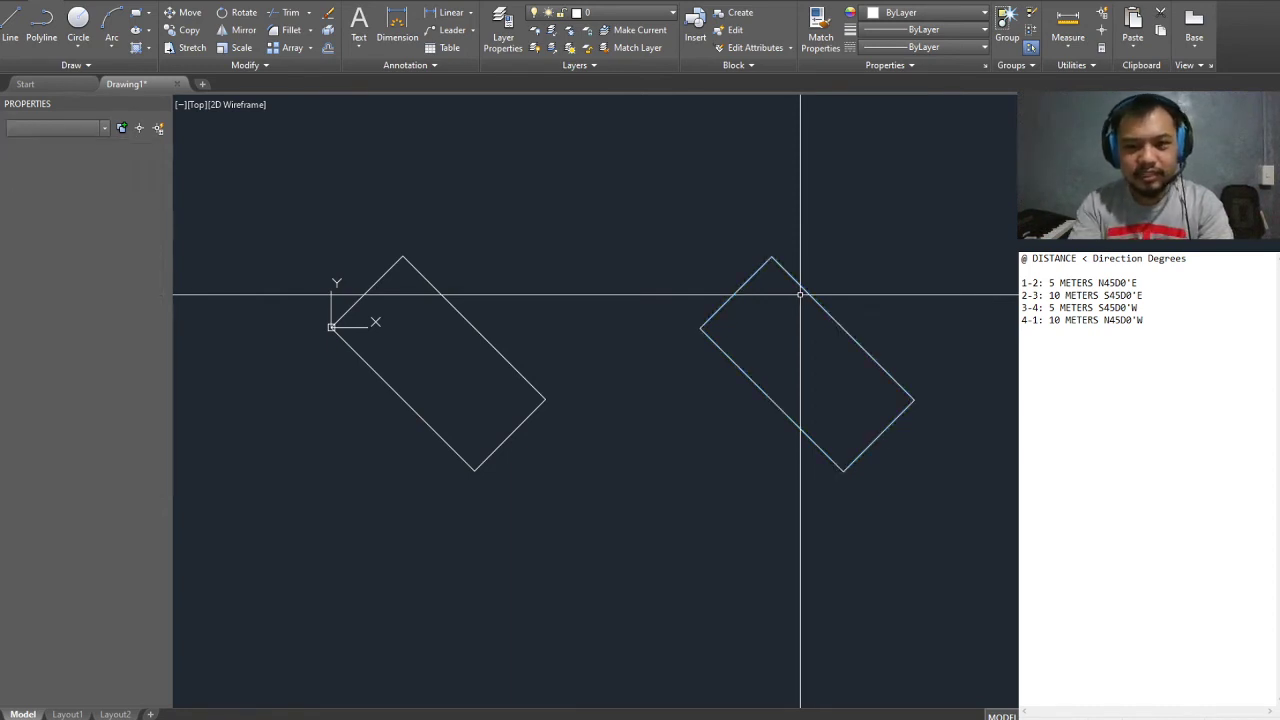
- Try moving the exploded second rectangle's upper-right line straight up by its midpoint grip, and cancel the move
{"action": "left_click", "coordinate": [806, 292]}
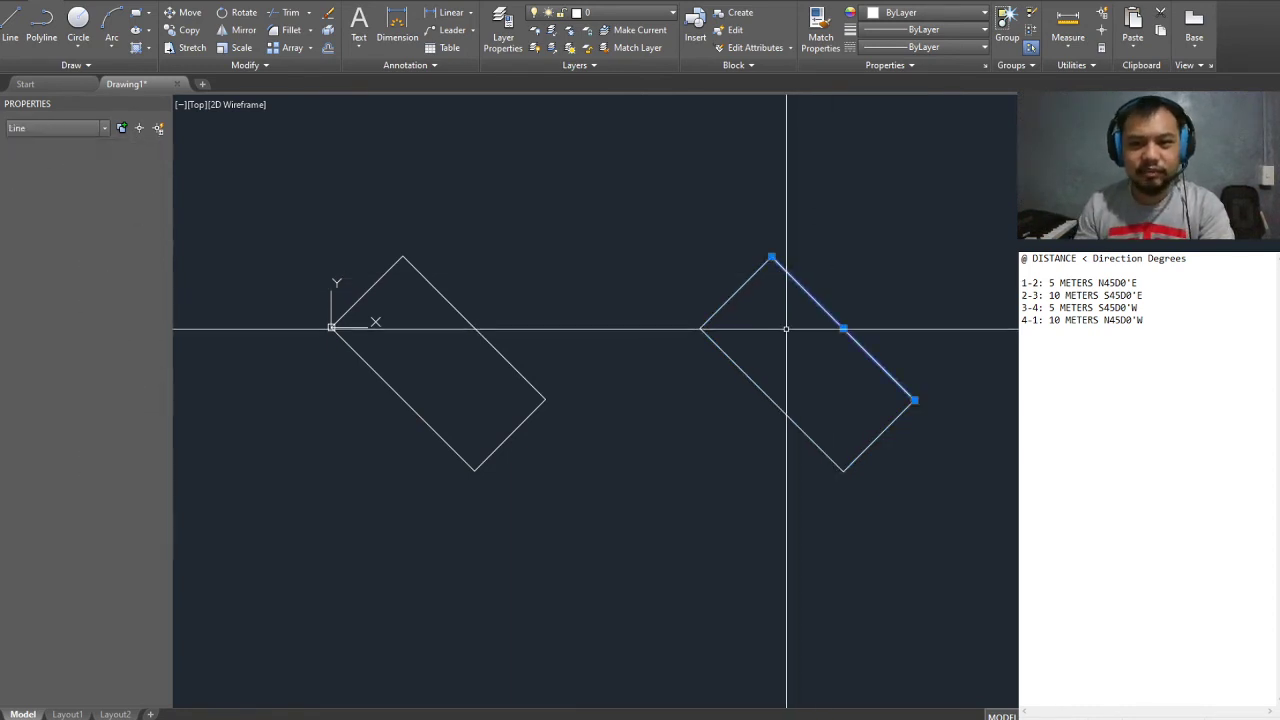
{"action": "left_click", "coordinate": [843, 328]}
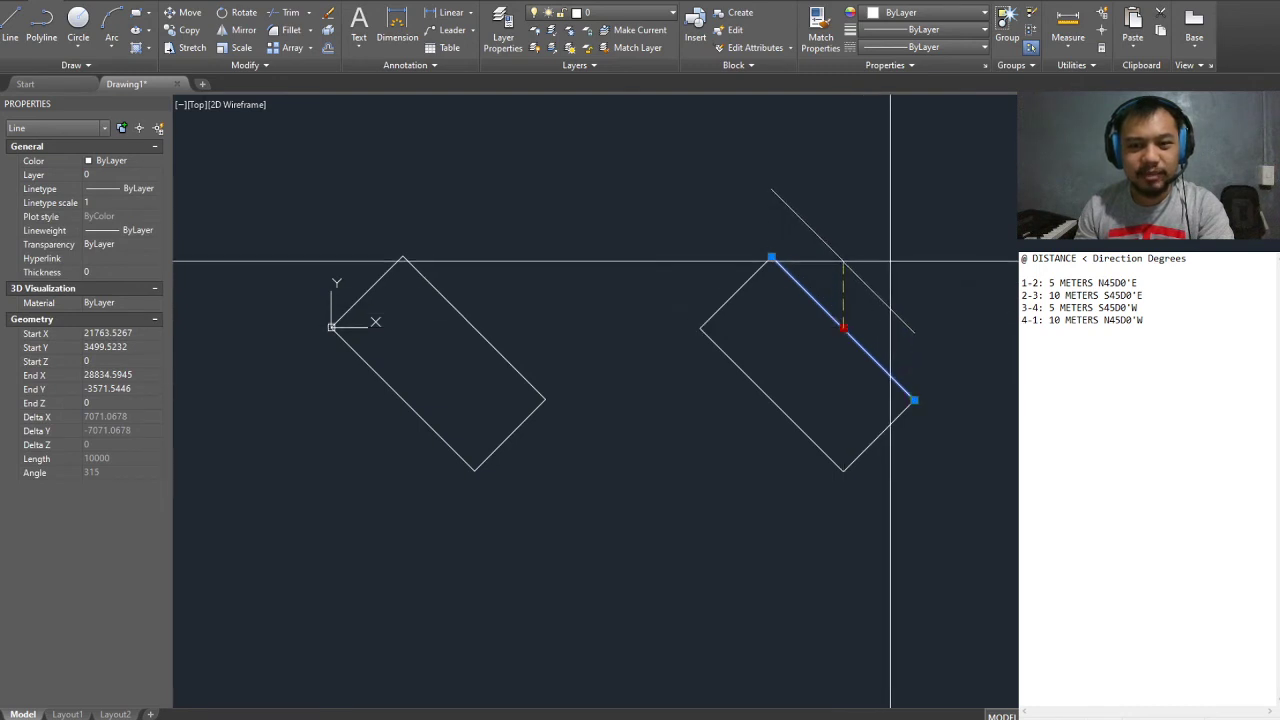
{"action": "key", "text": "Escape"}
{"action": "key", "text": "Escape"}
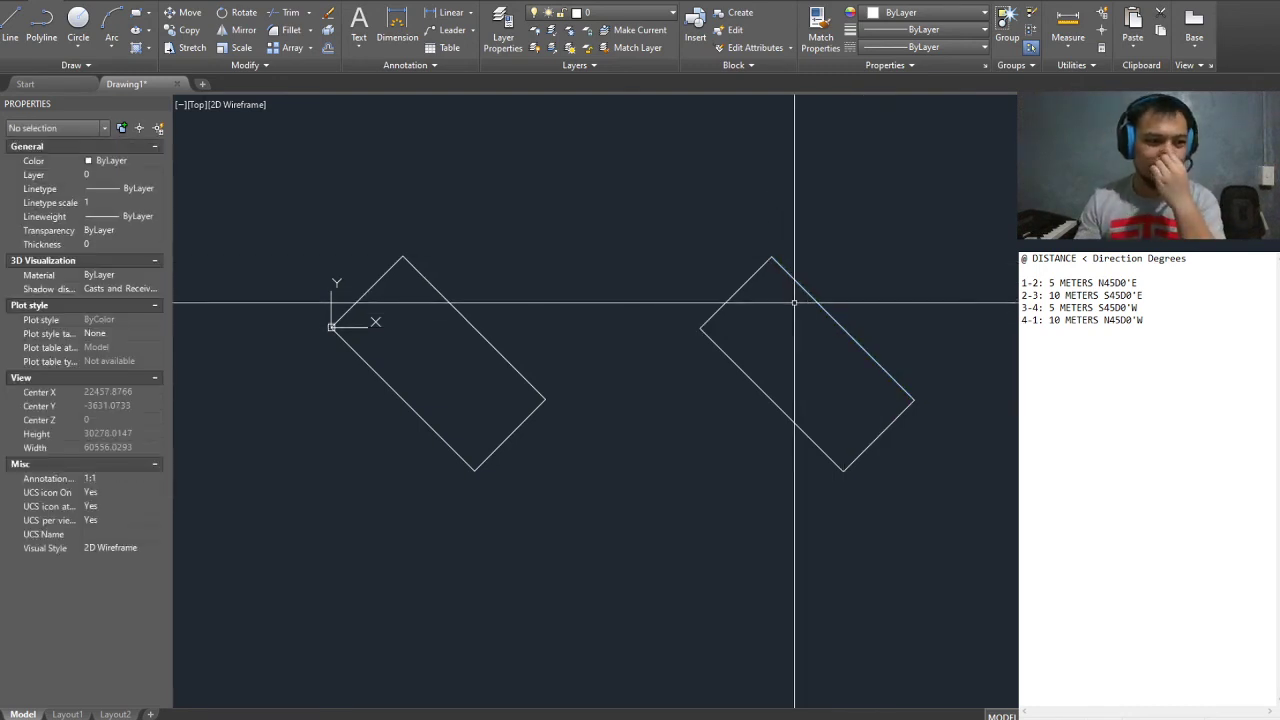
- Start a third polyline to the right of the second rectangle and draw its first side at 5 meters, N45D0'E
{"action": "scroll", "coordinate": [686, 306], "scroll_direction": "down", "scroll_amount": 4}
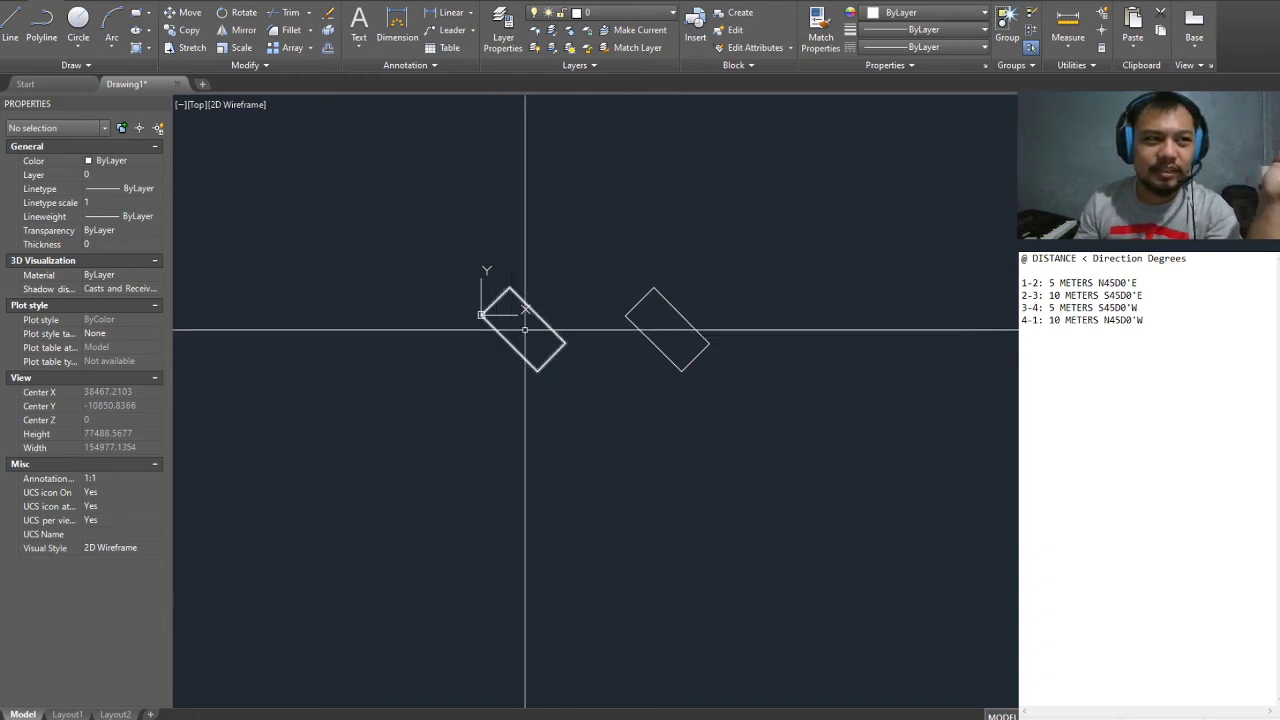
{"action": "scroll", "coordinate": [520, 314], "scroll_direction": "down", "scroll_amount": 3}
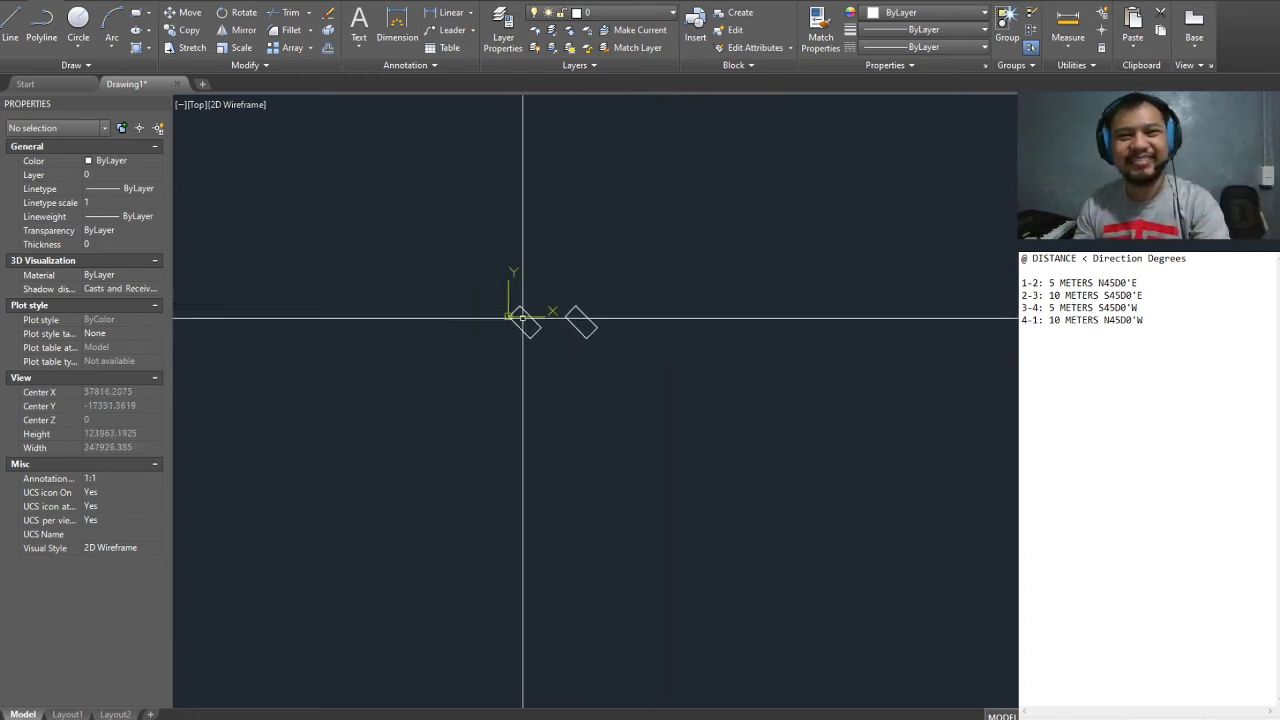
{"action": "scroll", "coordinate": [620, 330], "scroll_direction": "up", "scroll_amount": 3}
{"action": "scroll", "coordinate": [605, 330], "scroll_direction": "up", "scroll_amount": 4}
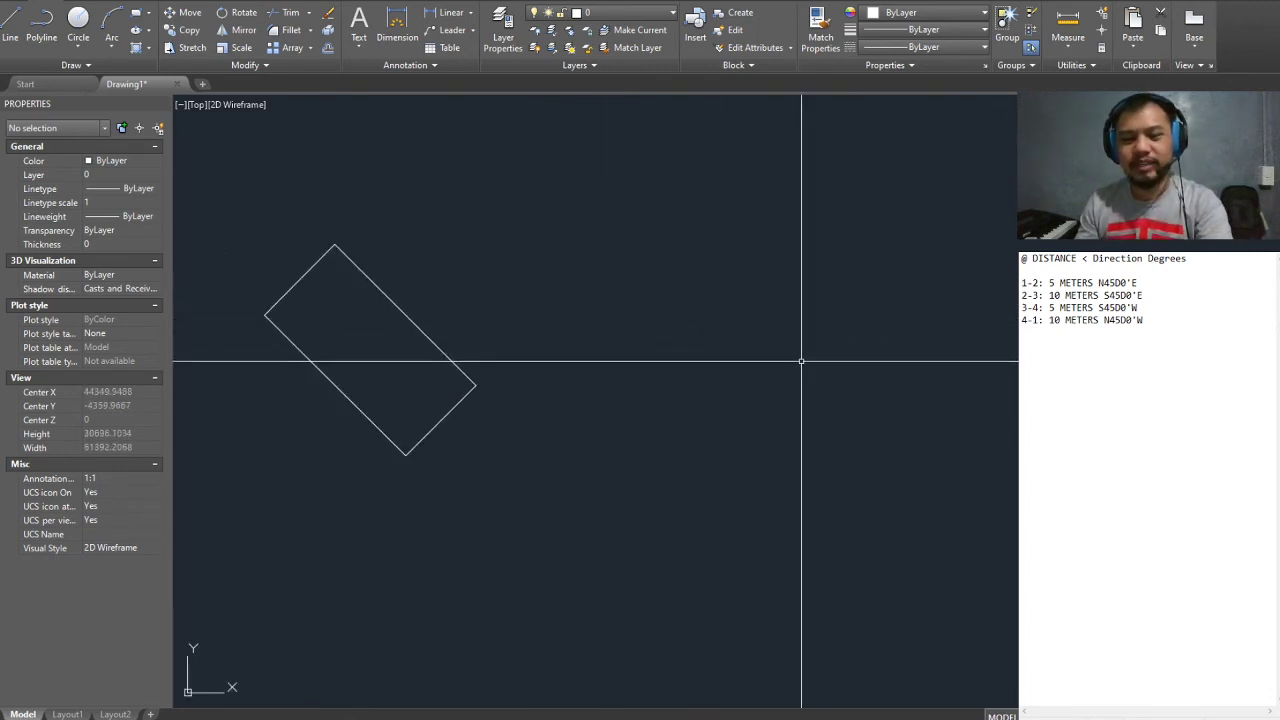
{"action": "scroll", "coordinate": [628, 357], "scroll_direction": "down", "scroll_amount": 4}
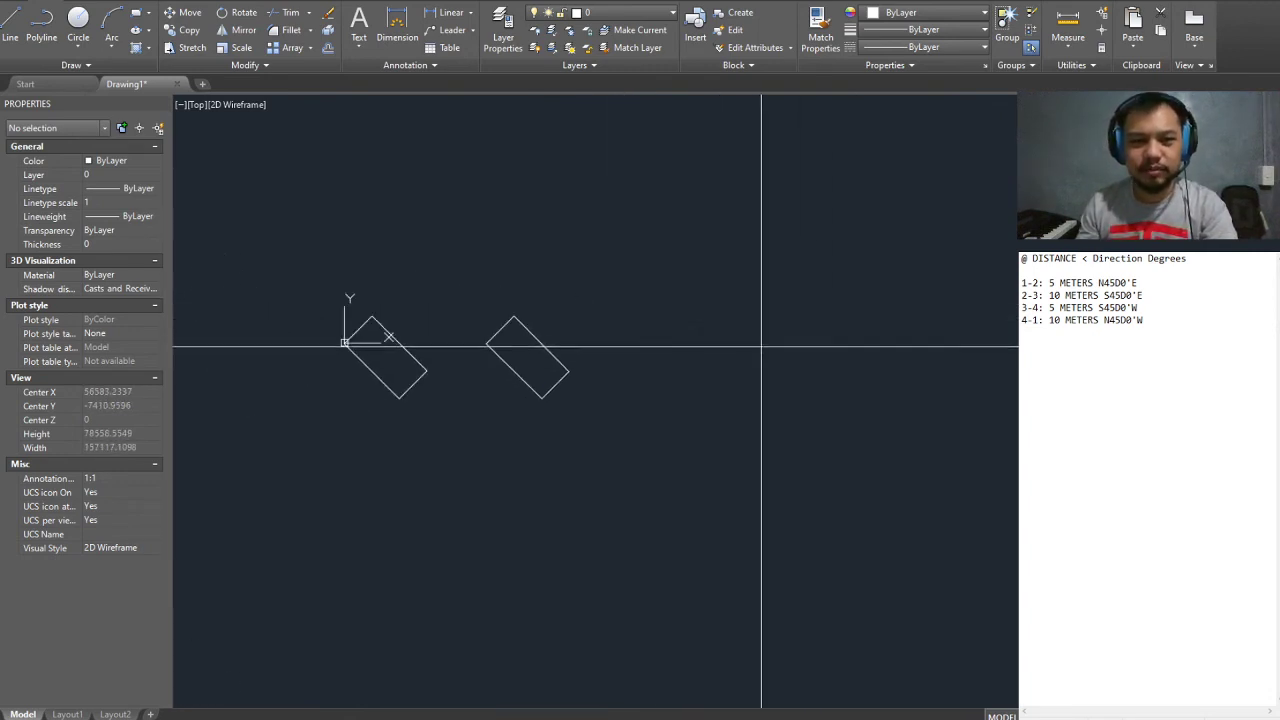
{"action": "left_click", "coordinate": [726, 345]}
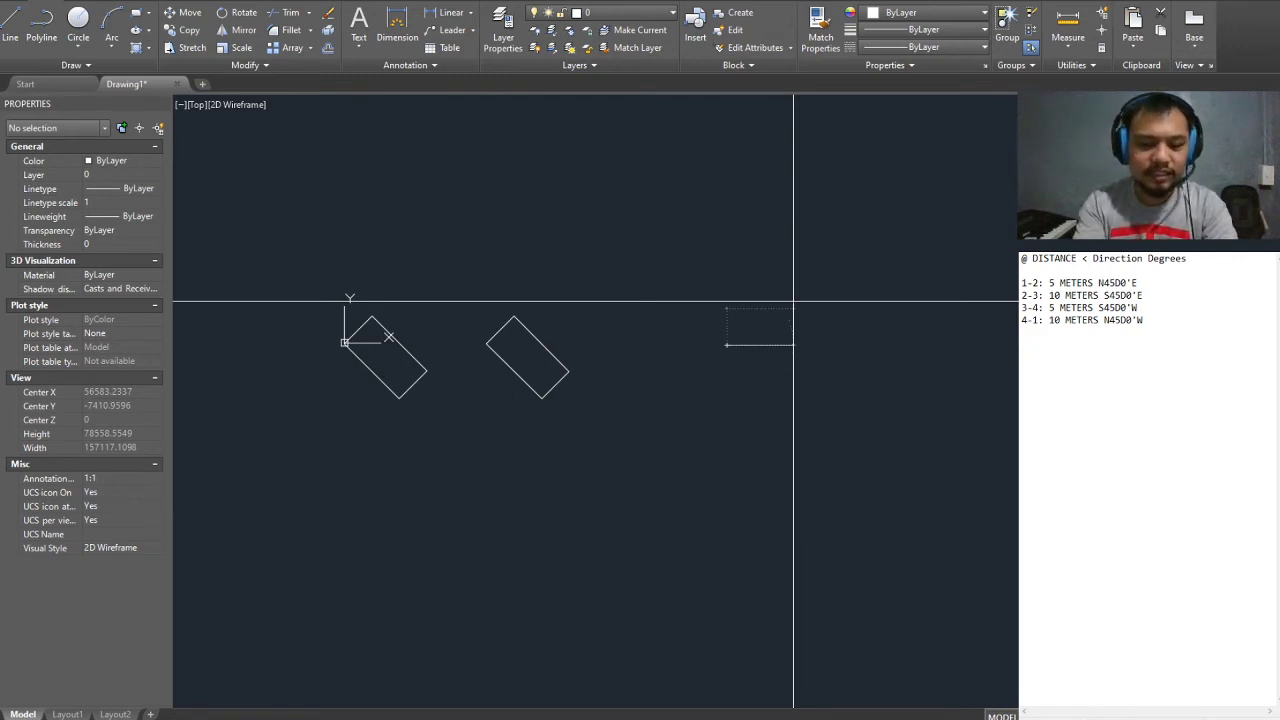
{"action": "left_click", "coordinate": [794, 301]}
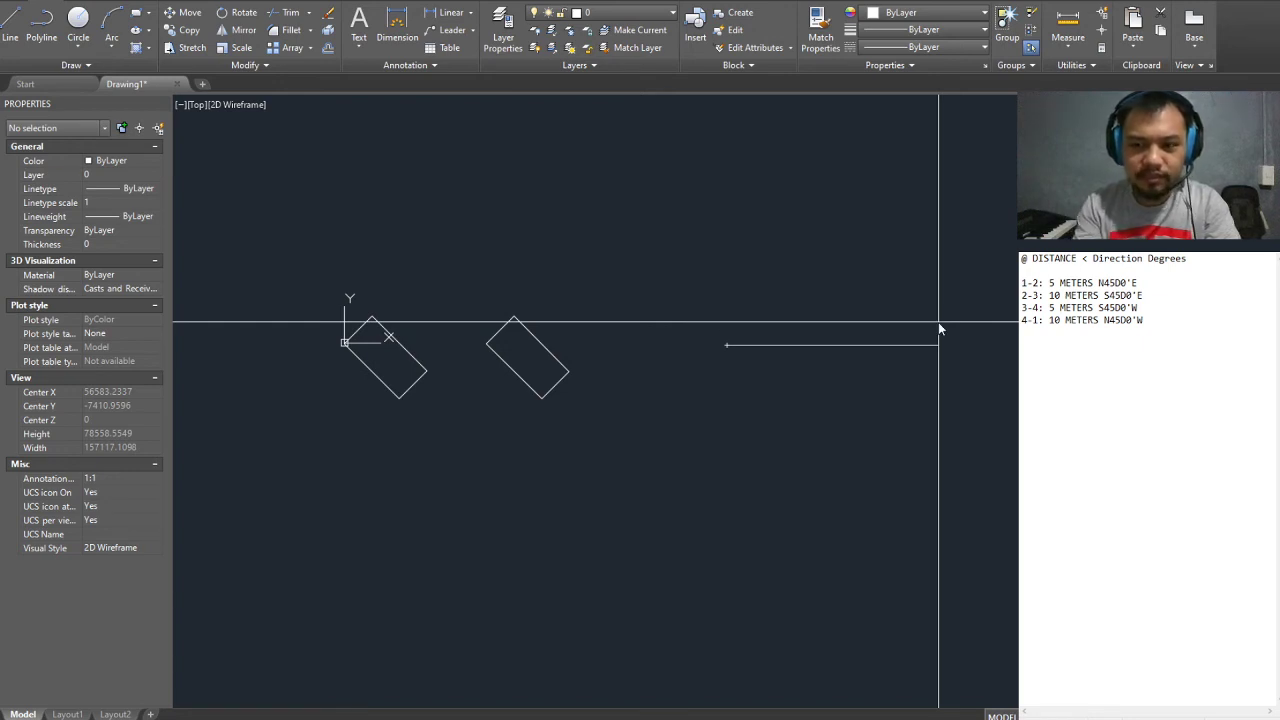
{"action": "key", "text": "Return"}
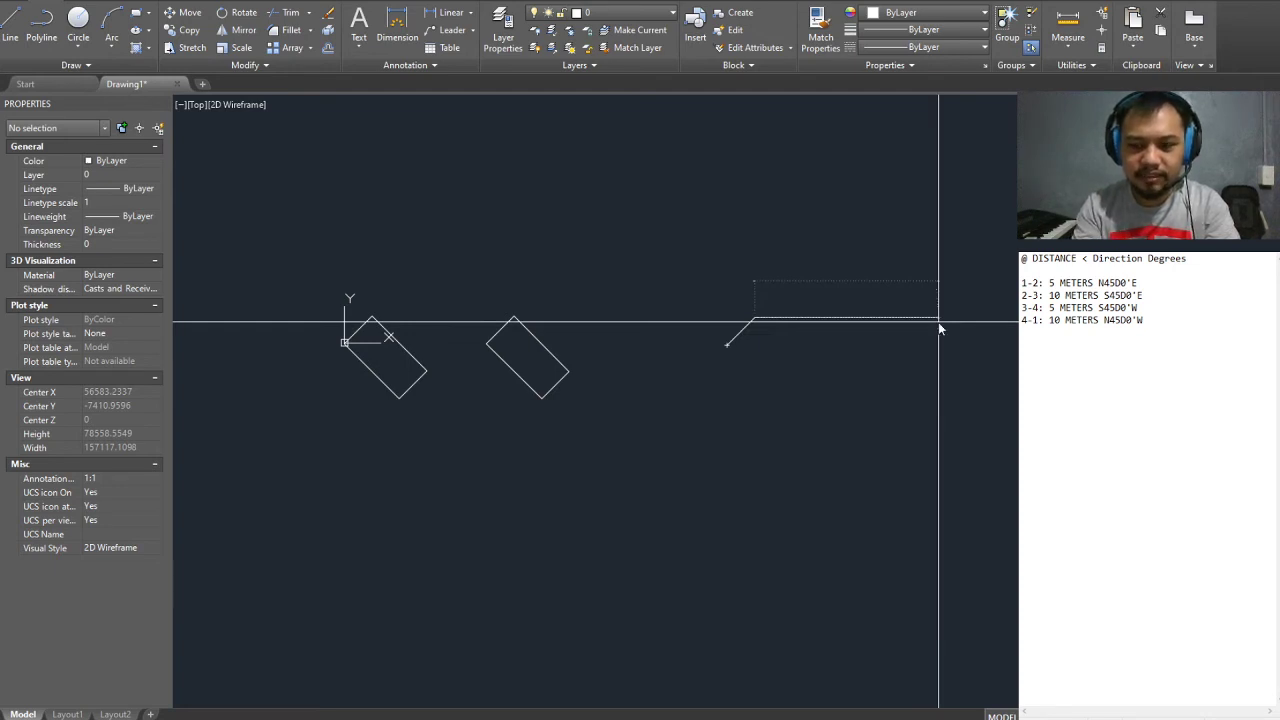
- Draw the third polyline's remaining sides at 10 meters S45D0'E, 5 meters S45D0'W and 10 meters N45D0'W
{"action": "type", "text": "<"}
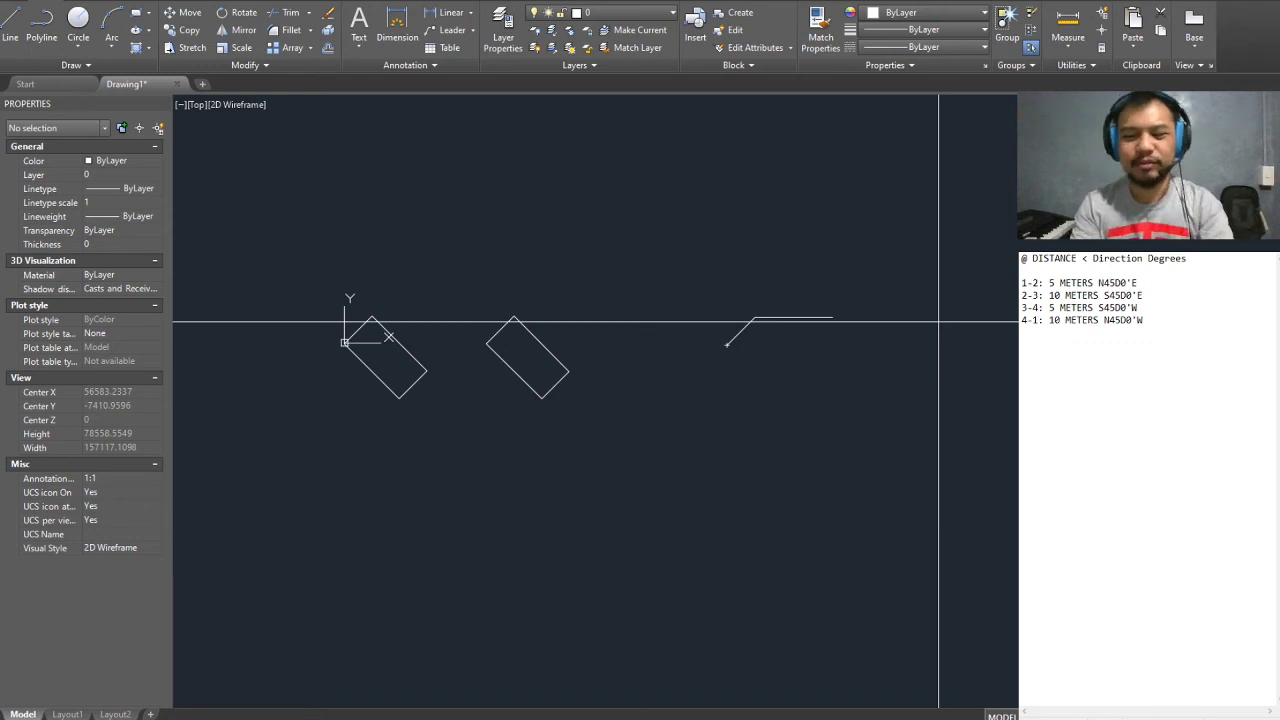
{"action": "key", "text": "Return"}
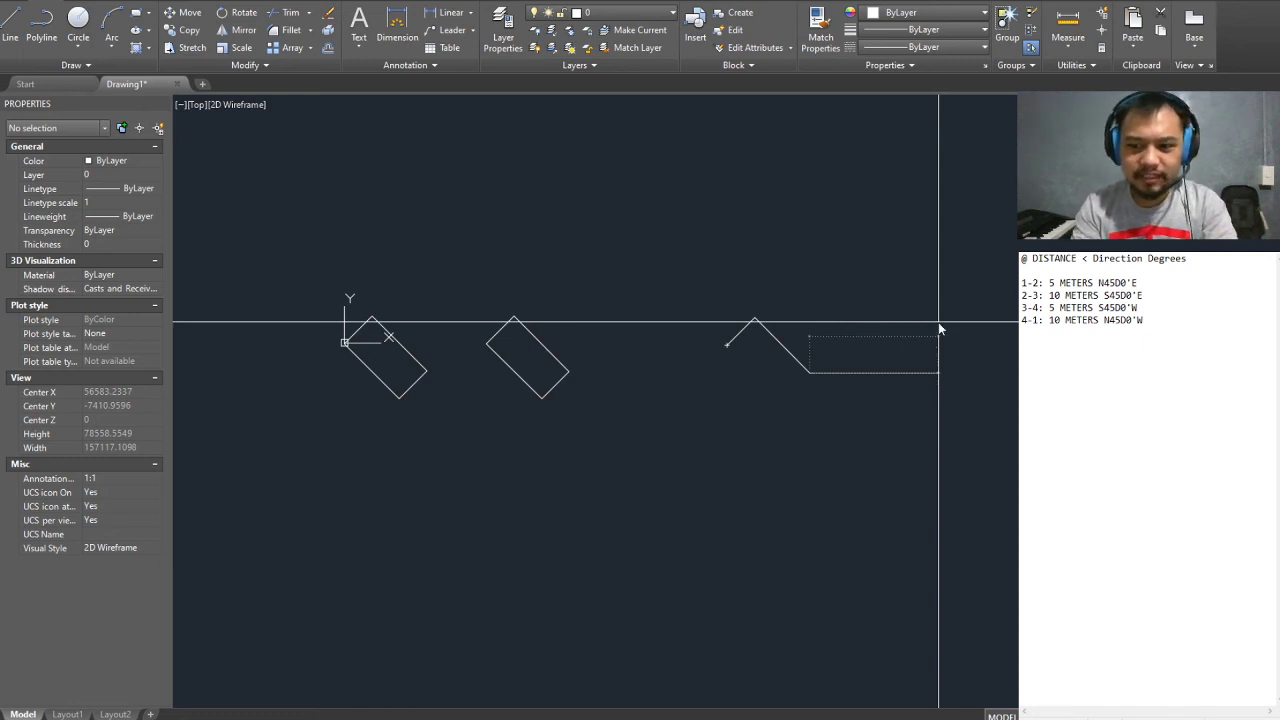
{"action": "type", "text": "<"}
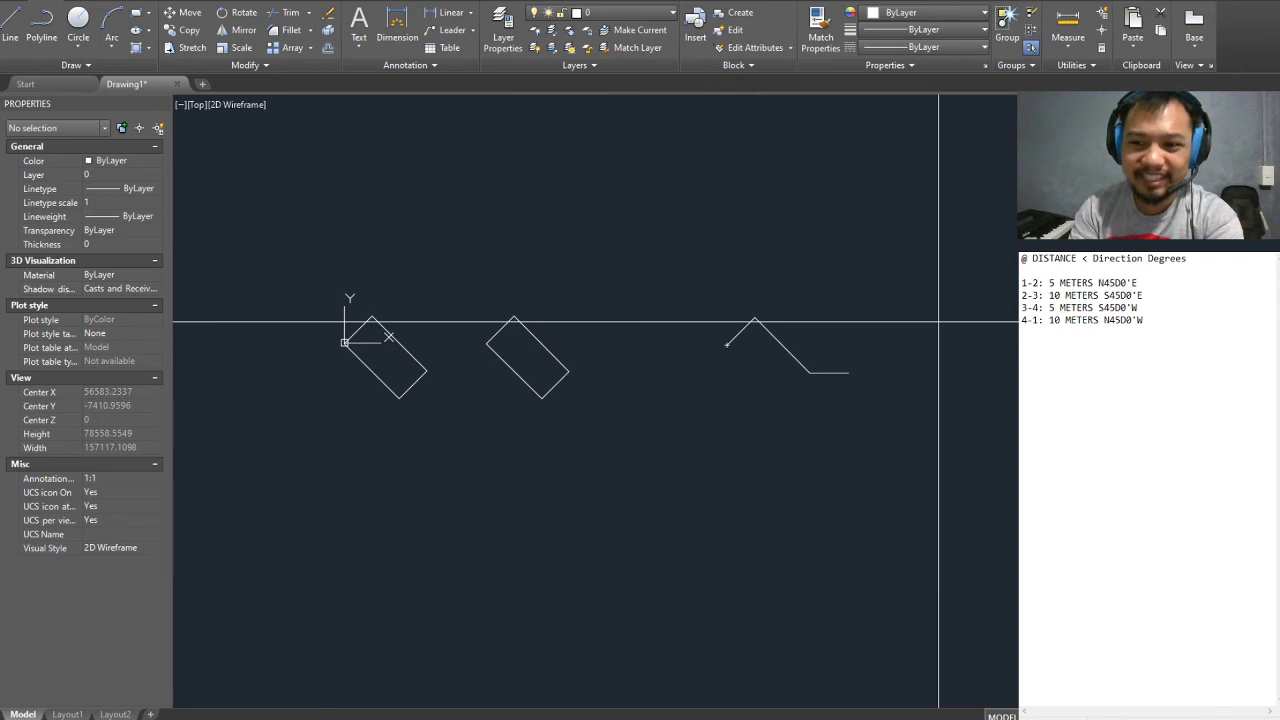
{"action": "key", "text": "Return"}
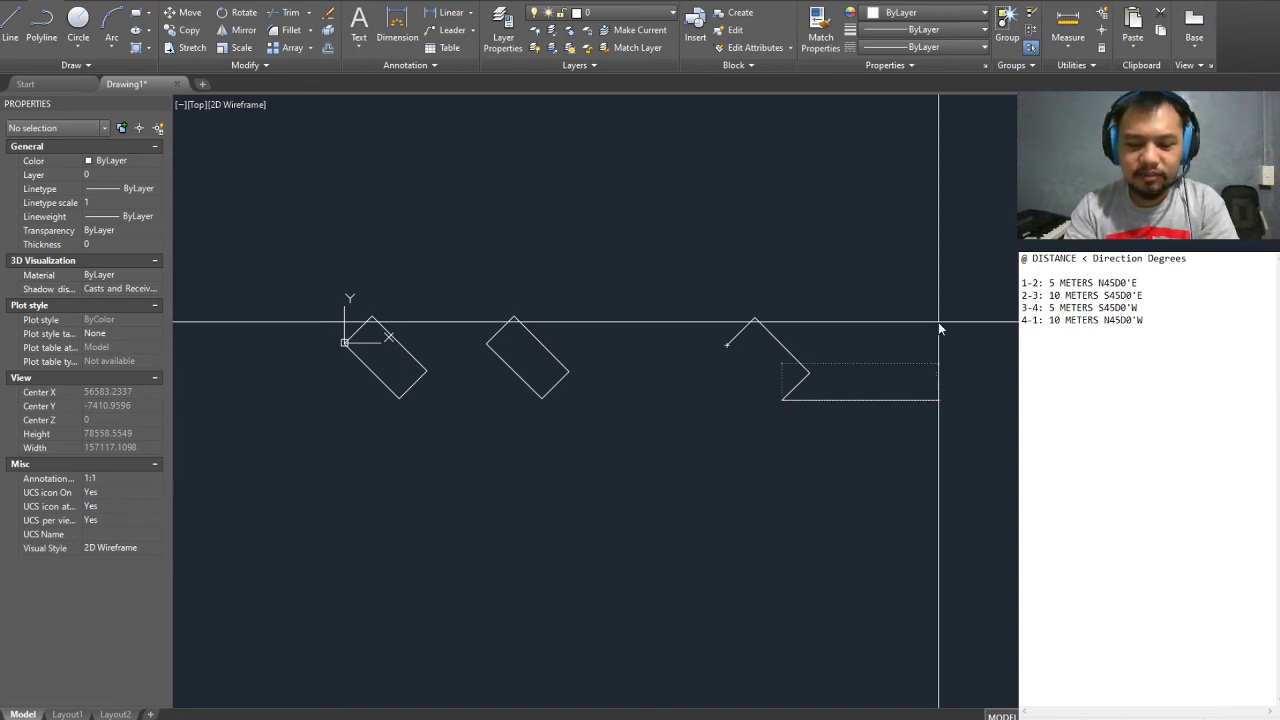
{"action": "key", "text": "Return"}
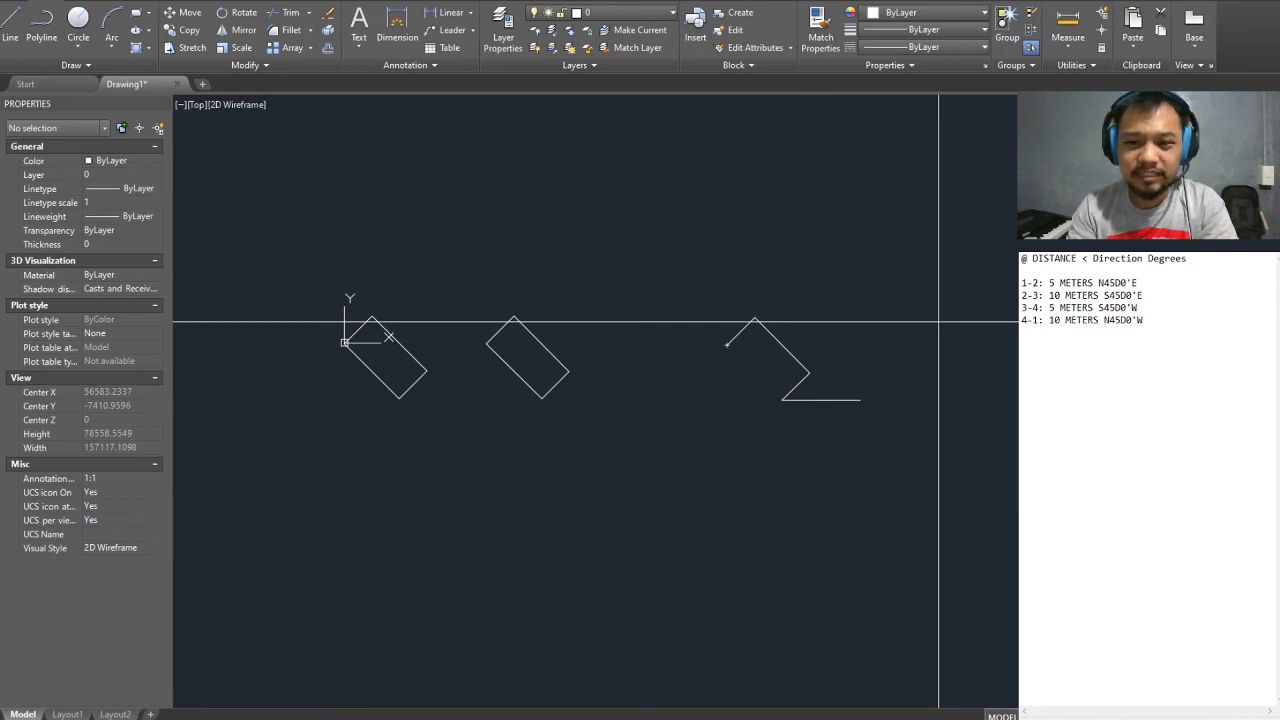
{"action": "key", "text": "Return"}
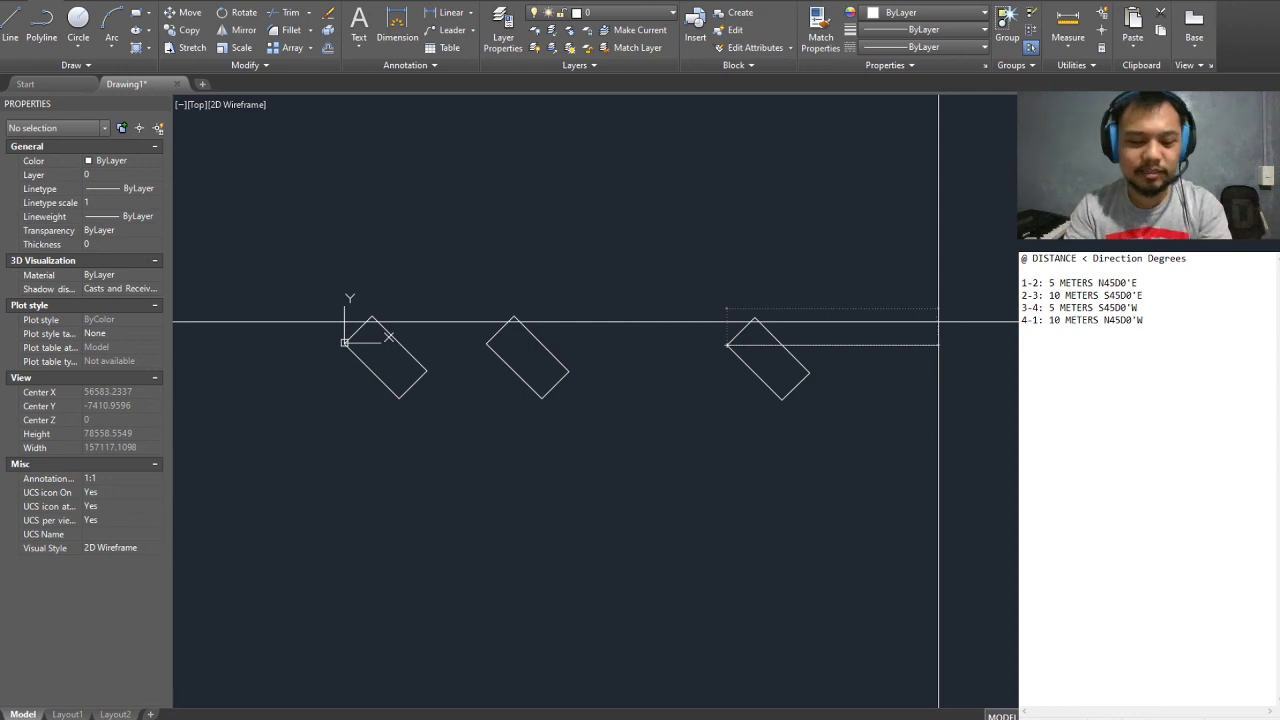
- Undo the third polyline's last side and finish the outline with the Close option
{"action": "key", "text": "ctrl+z"}
{"action": "type", "text": "c"}
{"action": "key", "text": "Return"}
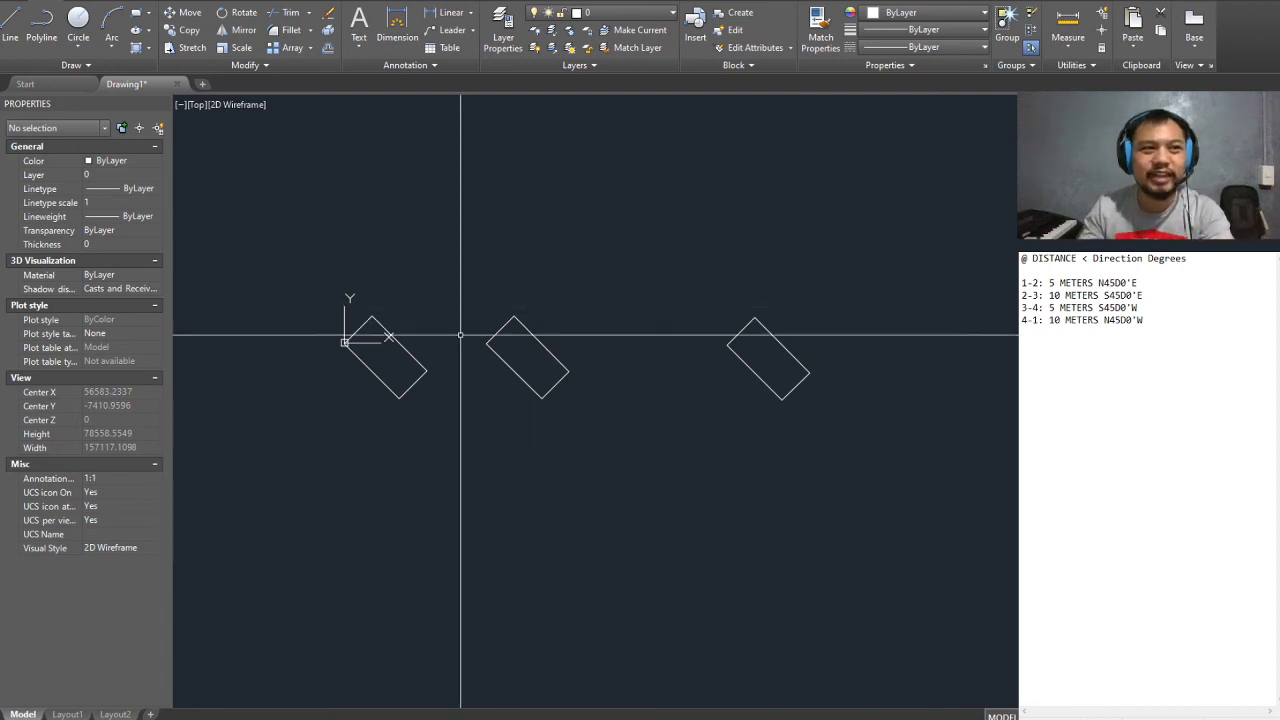
{"action": "scroll", "coordinate": [855, 341], "scroll_direction": "down", "scroll_amount": 2}
{"action": "scroll", "coordinate": [556, 336], "scroll_direction": "up", "scroll_amount": 2}
{"action": "scroll", "coordinate": [795, 372], "scroll_direction": "up", "scroll_amount": 3}
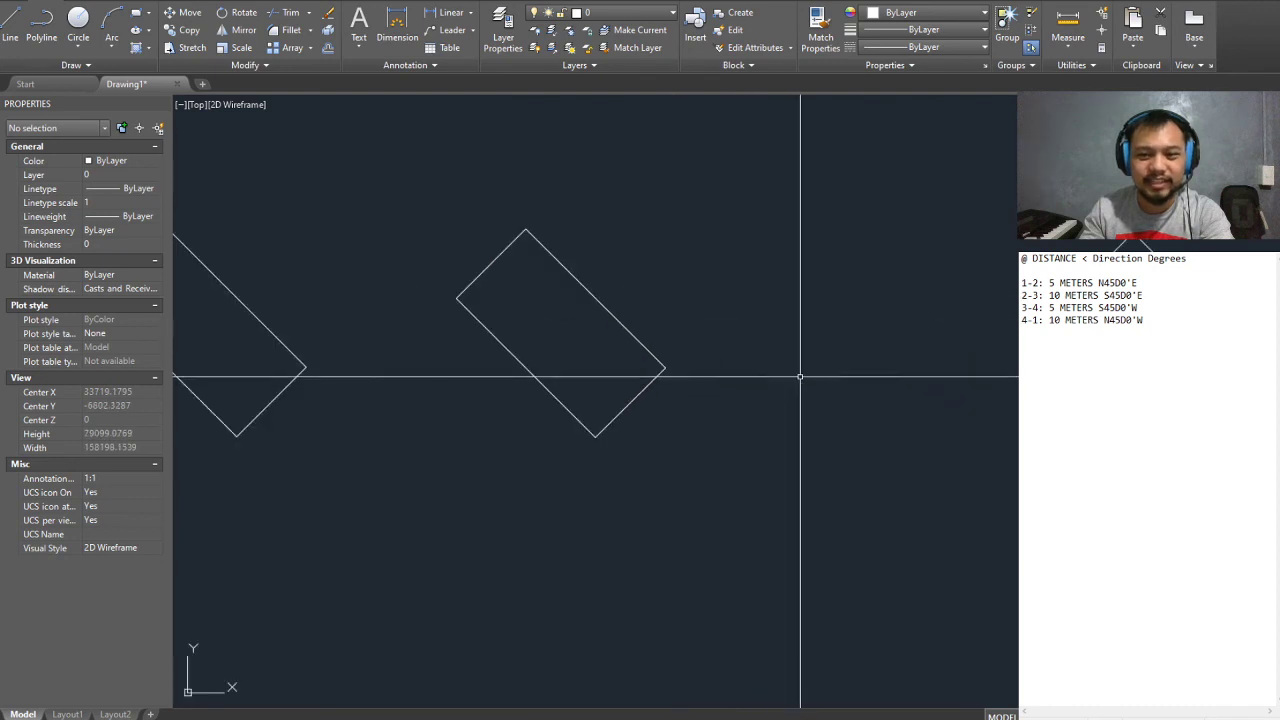
{"action": "scroll", "coordinate": [794, 360], "scroll_direction": "down", "scroll_amount": 4}
{"action": "left_click", "coordinate": [1003, 326]}
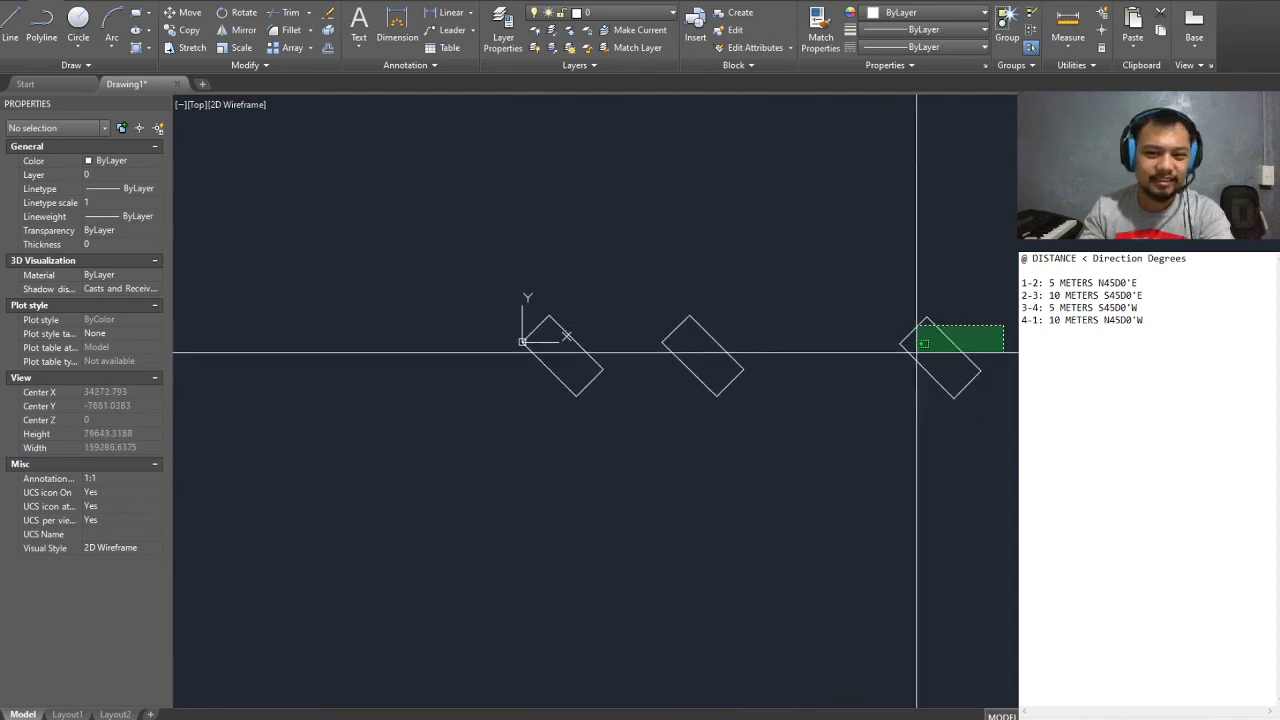
{"action": "left_click", "coordinate": [500, 398]}
{"action": "key", "text": "Escape"}
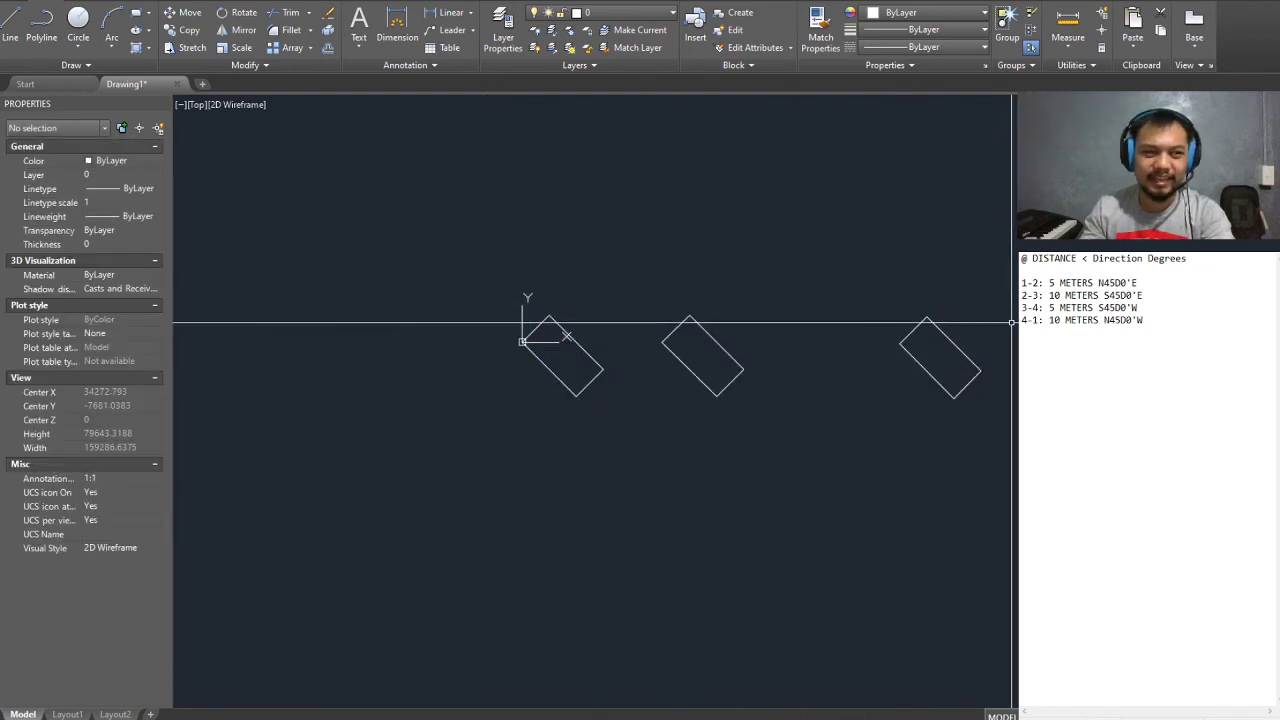